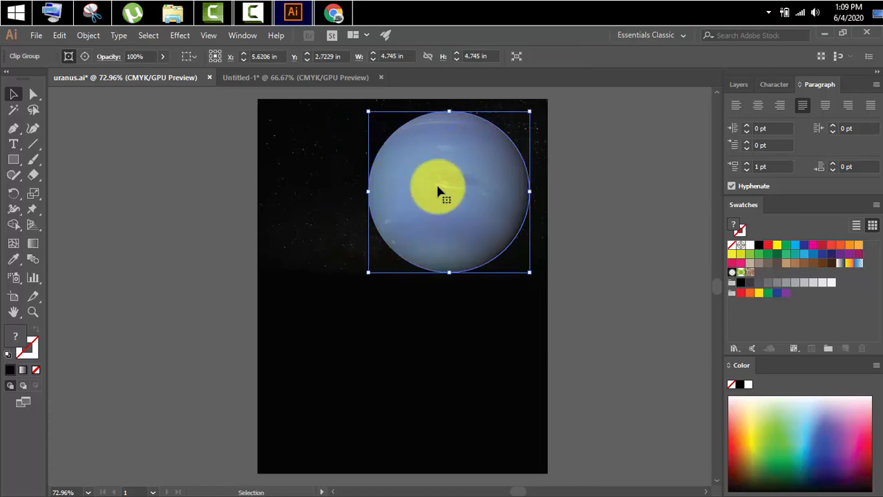
Copy the 2021 lettering from the Untitled-1 document into uranus.ai and place it at the page's upper-right corner.
{"action": "left_click", "coordinate": [597, 197]}
{"action": "left_click", "coordinate": [306, 82]}
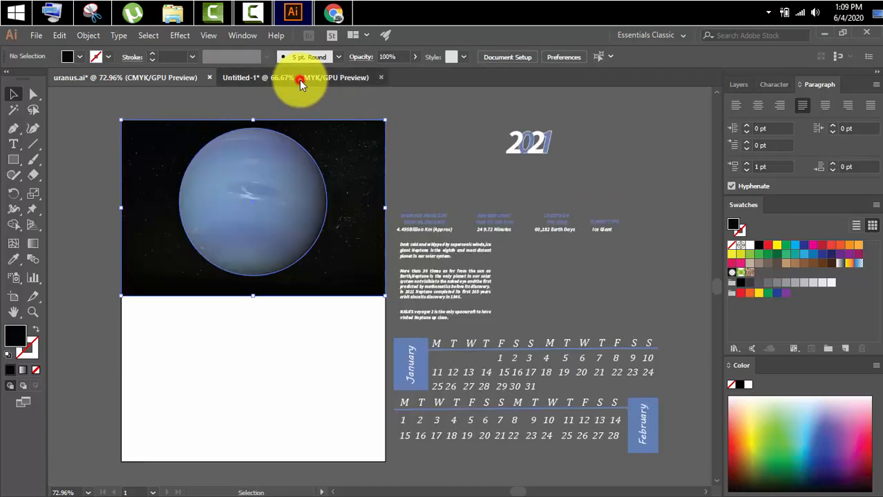
{"action": "left_click", "coordinate": [528, 143]}
{"action": "left_click_drag", "start_coordinate": [532, 143], "coordinate": [377, 120]}
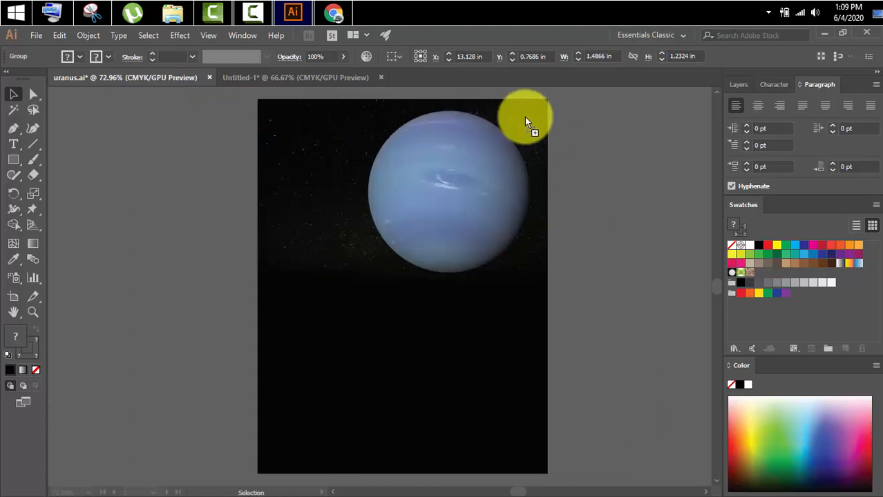
{"action": "left_click_drag", "start_coordinate": [525, 122], "coordinate": [525, 122]}
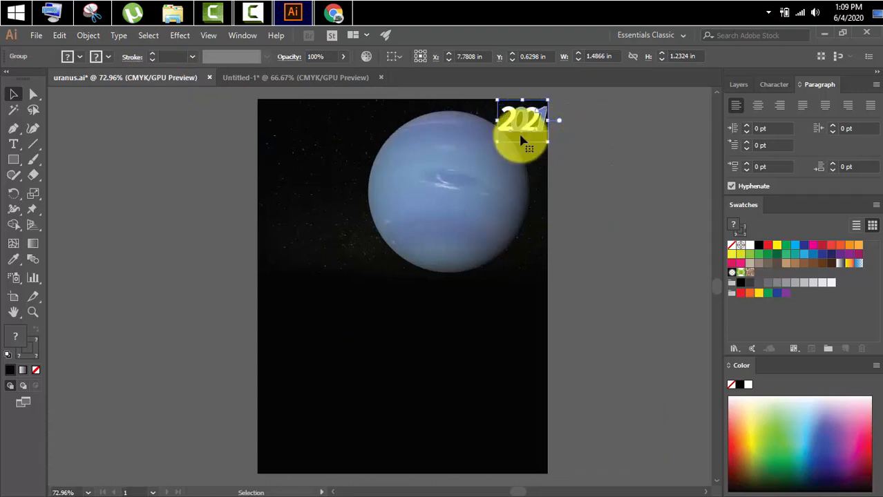
Nudge the planet image slightly down and move the 2021 lettering inward from the page's right edge.
{"action": "left_click", "coordinate": [603, 191]}
{"action": "left_click", "coordinate": [440, 194]}
{"action": "left_click_drag", "start_coordinate": [442, 165], "coordinate": [445, 173]}
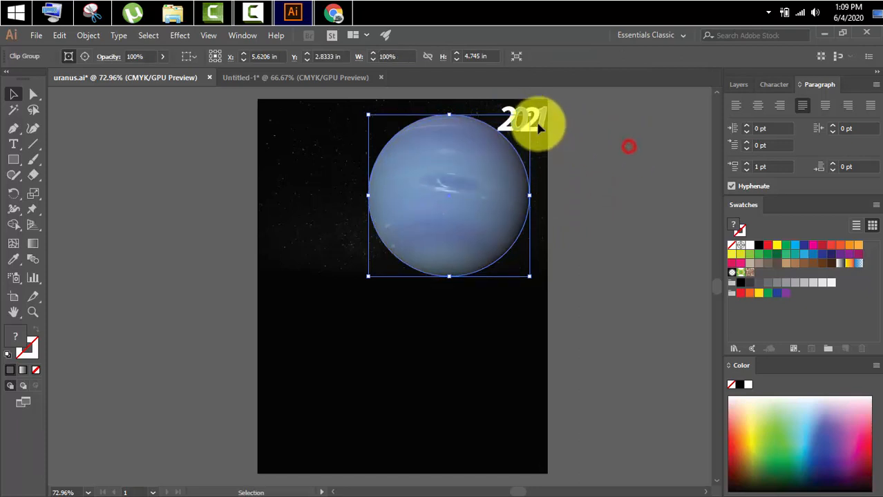
{"action": "left_click_drag", "start_coordinate": [536, 119], "coordinate": [521, 122]}
{"action": "left_click", "coordinate": [624, 150]}
Copy the row of planet facts from Untitled-1 into uranus.ai and place it below the planet.
{"action": "left_click", "coordinate": [306, 78]}
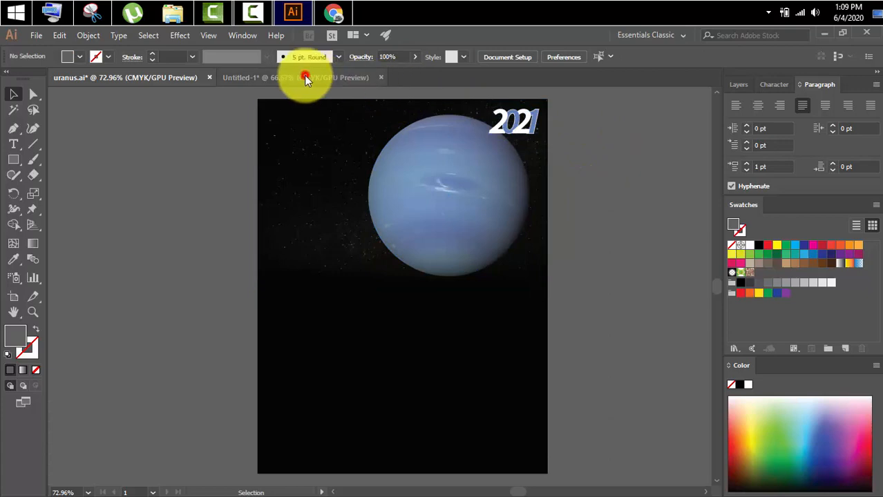
{"action": "left_click", "coordinate": [611, 266]}
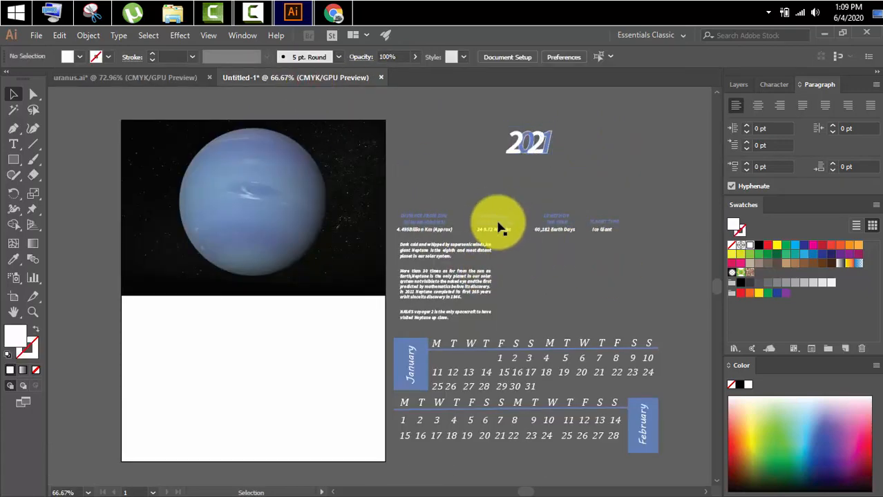
{"action": "left_click_drag", "start_coordinate": [499, 228], "coordinate": [344, 232]}
{"action": "left_click_drag", "start_coordinate": [425, 304], "coordinate": [415, 306]}
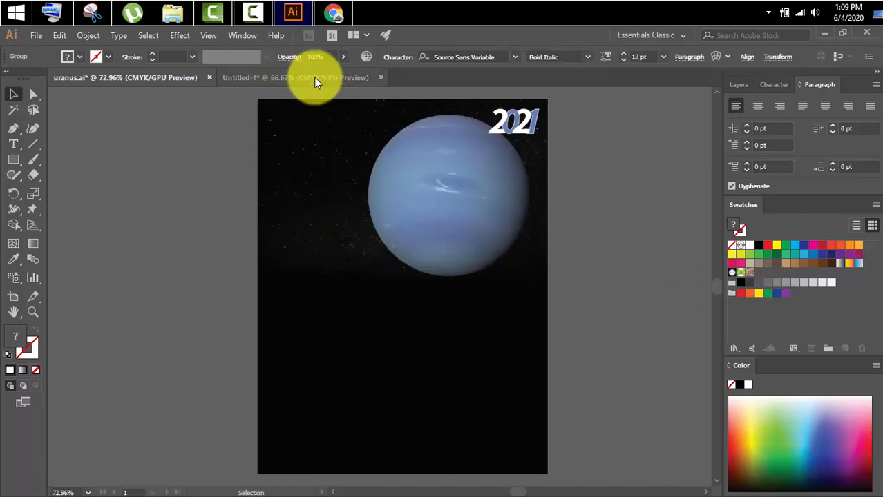
Copy the January and February calendar group from Untitled-1 into uranus.ai and place it across the page's lower part.
{"action": "left_click", "coordinate": [313, 77]}
{"action": "left_click_drag", "start_coordinate": [424, 361], "coordinate": [235, 163]}
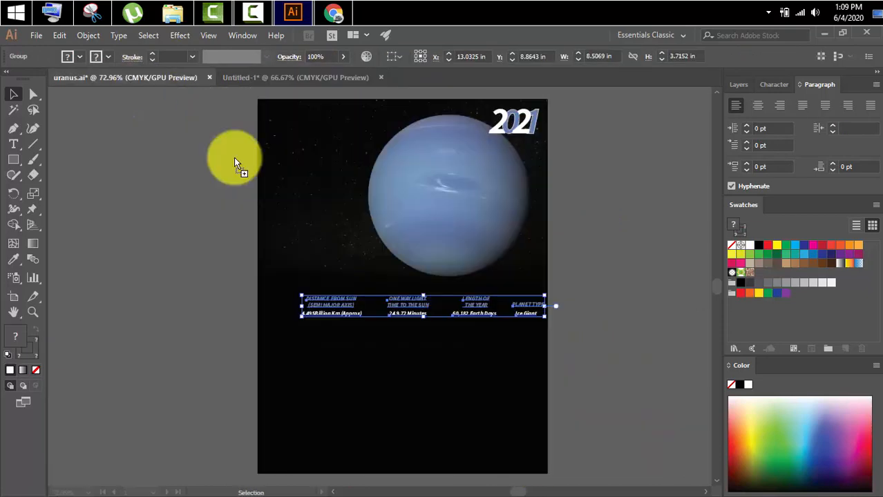
{"action": "left_click_drag", "start_coordinate": [401, 414], "coordinate": [276, 354]}
{"action": "left_click", "coordinate": [612, 401]}
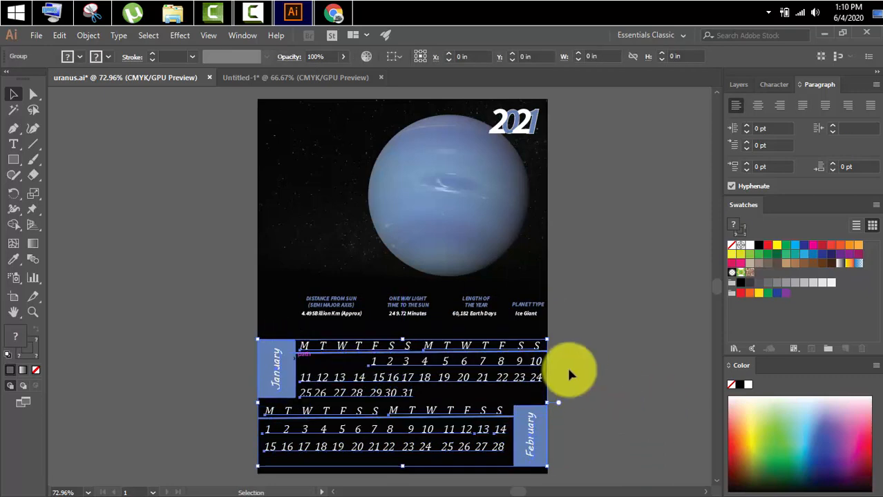
Move the planet facts row down and left so it sits just above the January calendar.
{"action": "left_click", "coordinate": [415, 305]}
{"action": "left_click_drag", "start_coordinate": [411, 300], "coordinate": [399, 315]}
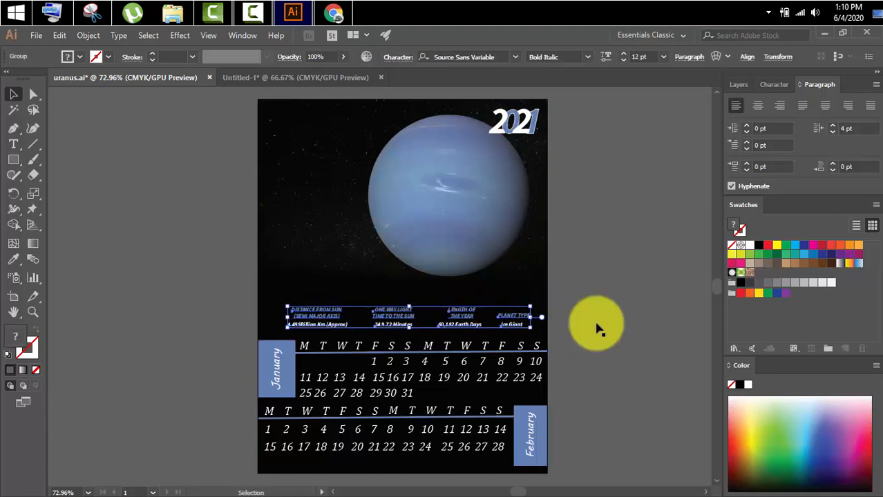
{"action": "left_click", "coordinate": [664, 309]}
Shift the planet slightly lower and reposition the 2021 lettering a little further in from the page corner.
{"action": "left_click_drag", "start_coordinate": [469, 191], "coordinate": [473, 196]}
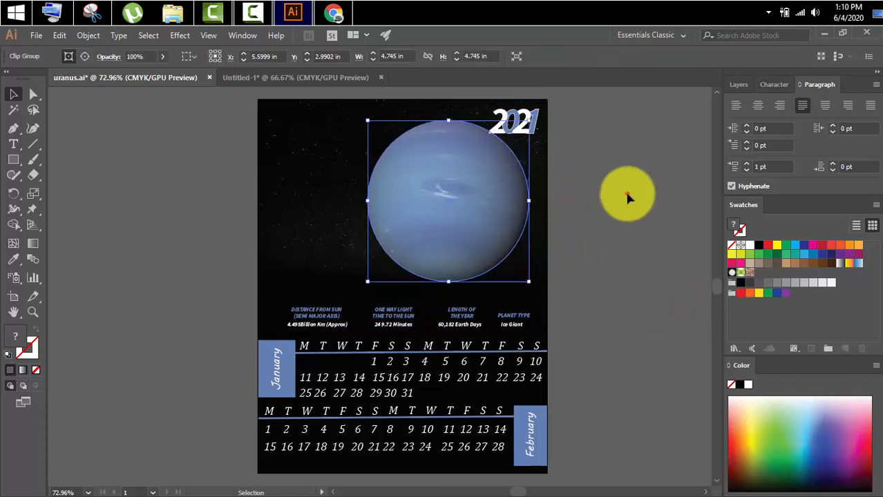
{"action": "left_click", "coordinate": [627, 194]}
{"action": "left_click_drag", "start_coordinate": [529, 129], "coordinate": [512, 123]}
{"action": "left_click", "coordinate": [582, 302]}
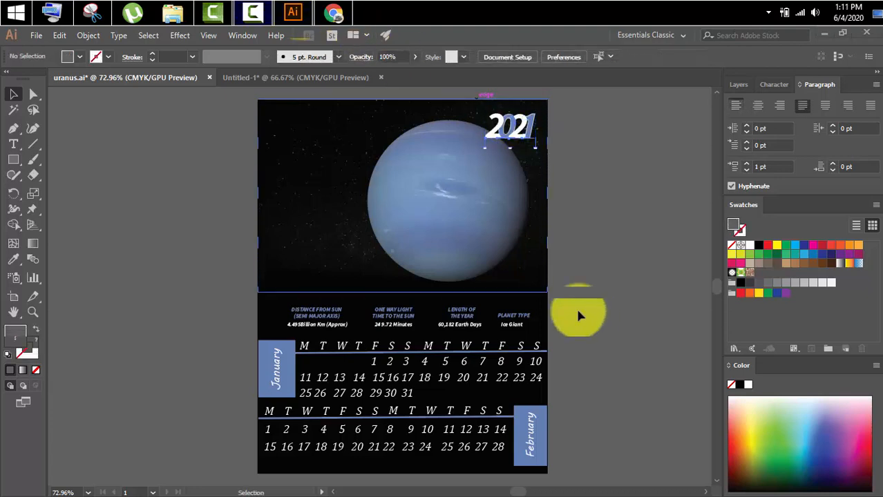
Add the text "neptune" as a new text object beside the artboard.
{"action": "left_click", "coordinate": [13, 143]}
{"action": "left_click", "coordinate": [170, 176]}
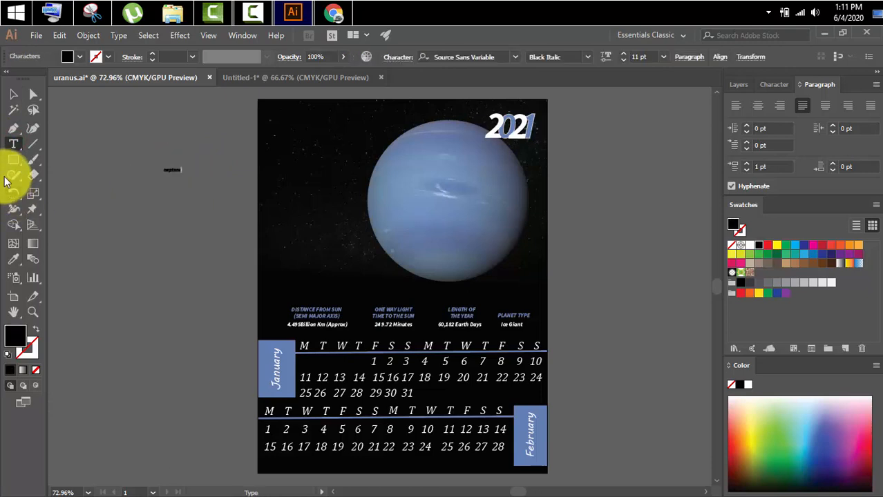
{"action": "left_click", "coordinate": [13, 93]}
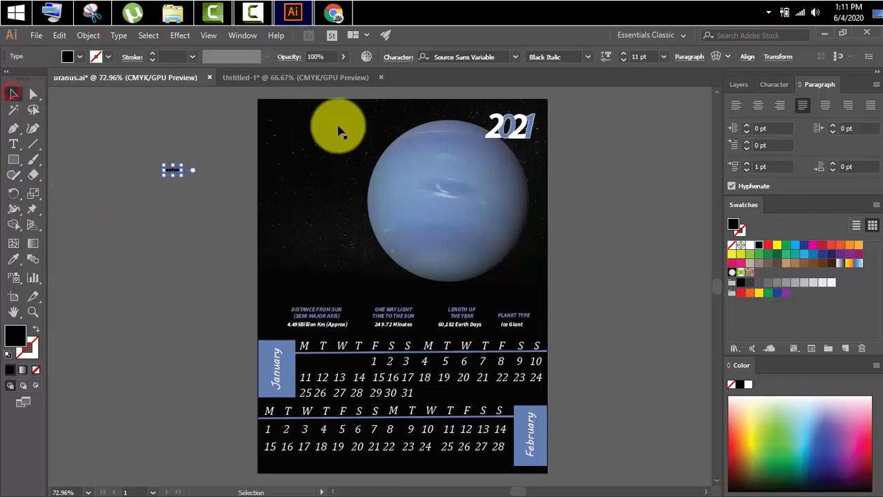
Format the neptune text in Source Sans Variable Black Italic at 50 pt with all caps.
{"action": "left_click", "coordinate": [737, 84]}
{"action": "left_click", "coordinate": [767, 84]}
{"action": "left_click", "coordinate": [850, 104]}
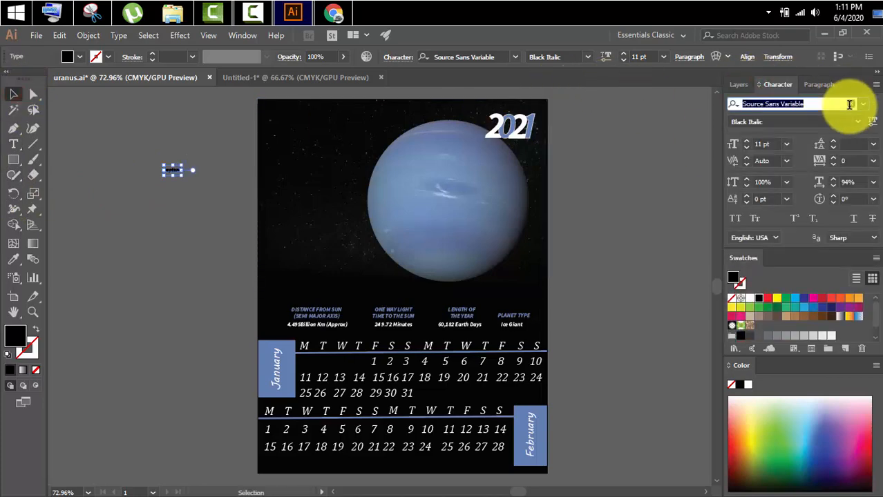
{"action": "type", "text": "san"}
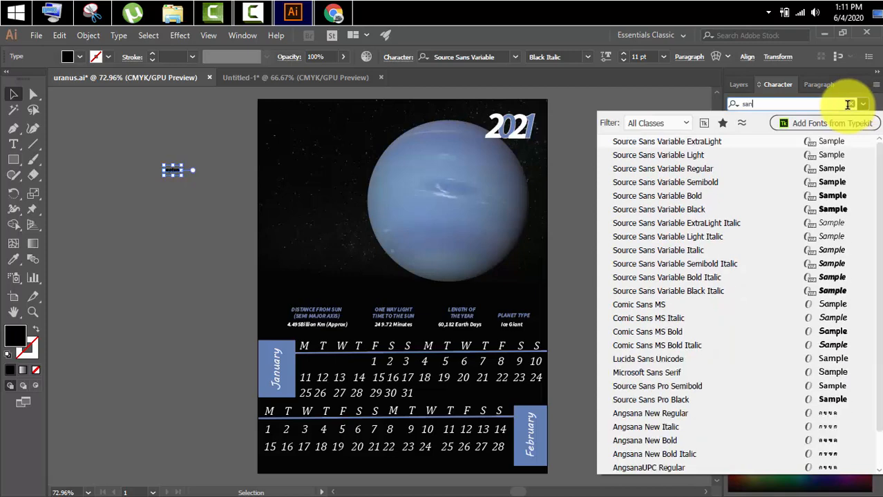
{"action": "left_click", "coordinate": [739, 292]}
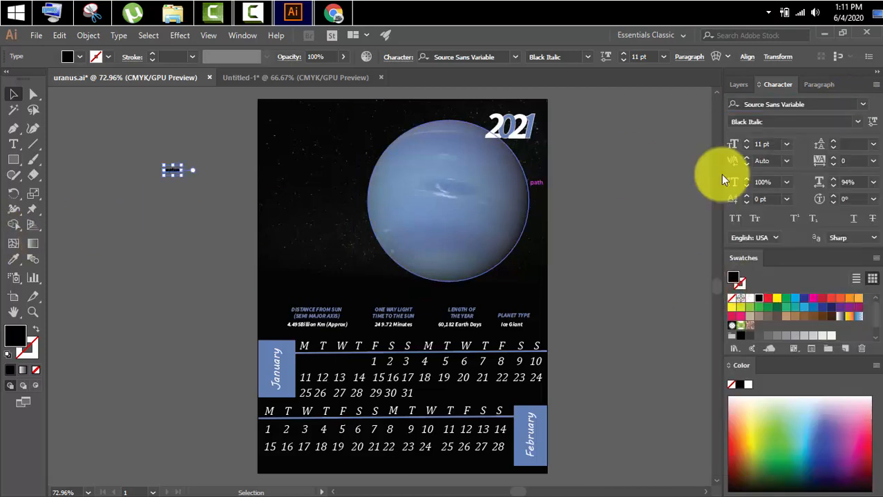
{"action": "left_click", "coordinate": [773, 144]}
{"action": "type", "text": "500"}
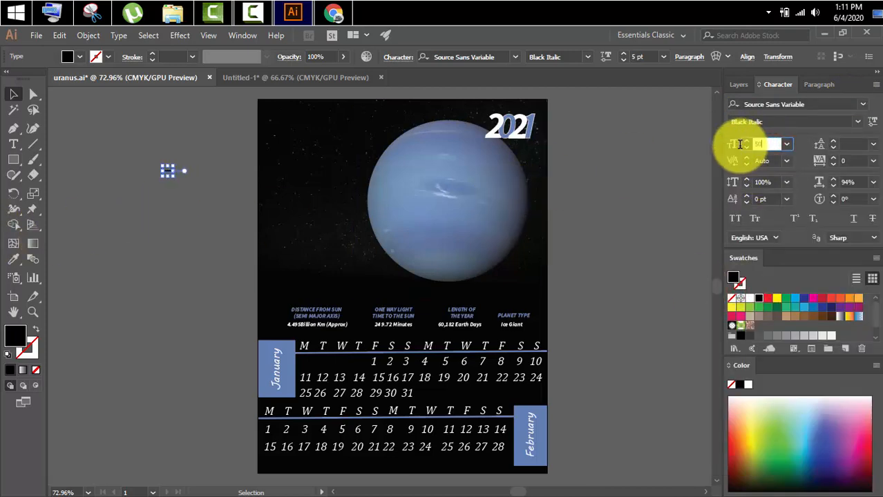
{"action": "type", "text": "500"}
{"action": "key", "text": "Return"}
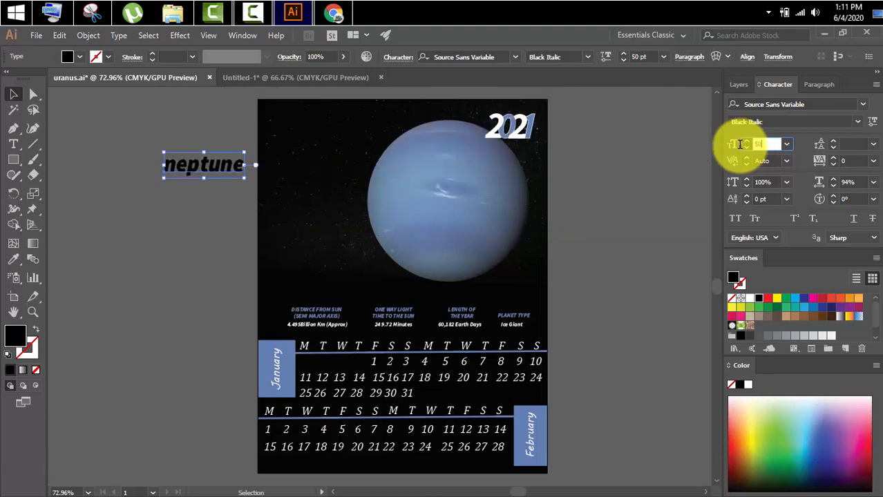
{"action": "left_click", "coordinate": [736, 218]}
Fill the NEPTUNE title with the January block's blue and place it in the page's upper-left corner.
{"action": "key", "text": "i"}
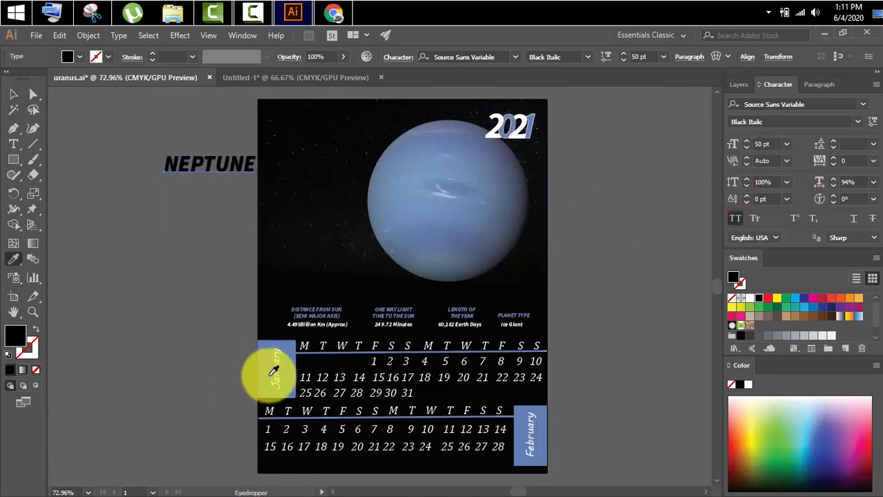
{"action": "left_click", "coordinate": [270, 362]}
{"action": "left_click", "coordinate": [13, 93]}
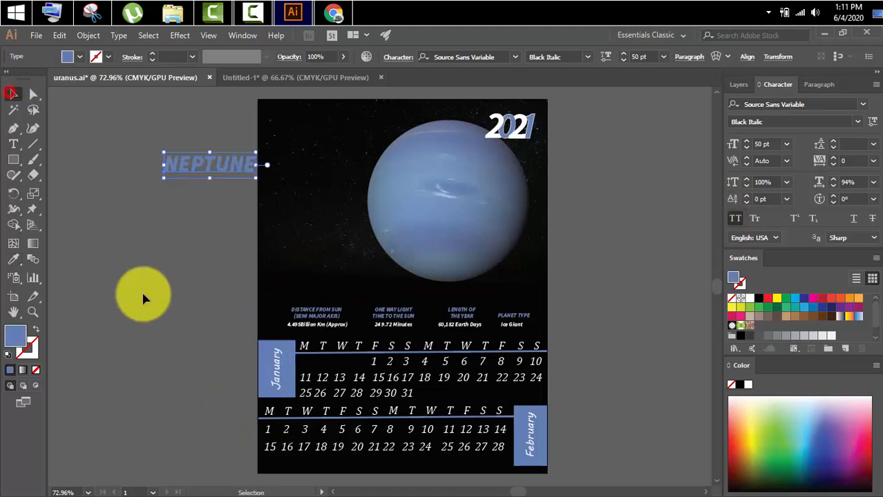
{"action": "left_click_drag", "start_coordinate": [199, 161], "coordinate": [309, 117]}
Add a new text object reading "THE WINDIEST PLANET" below the NEPTUNE title.
{"action": "left_click", "coordinate": [13, 144]}
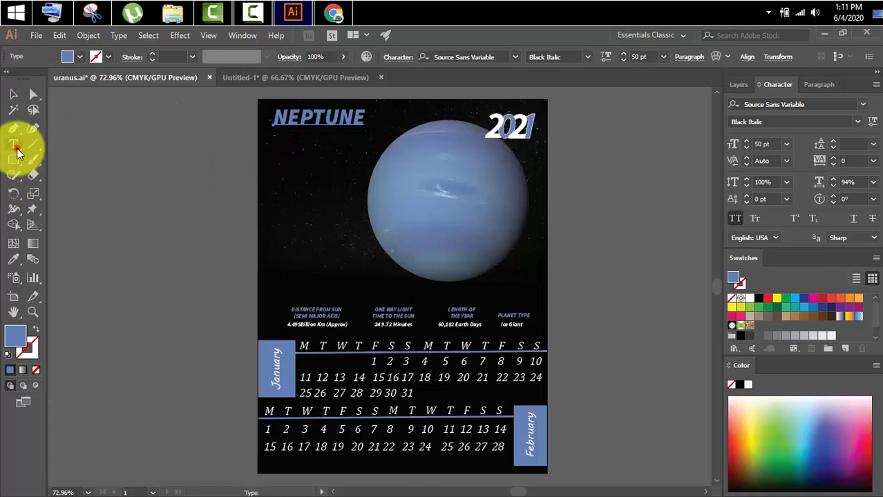
{"action": "left_click", "coordinate": [183, 194]}
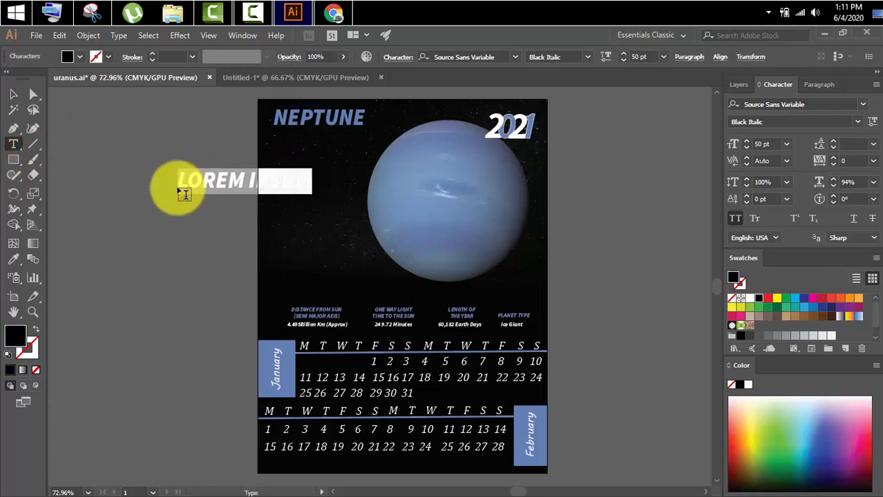
{"action": "type", "text": "THE W"}
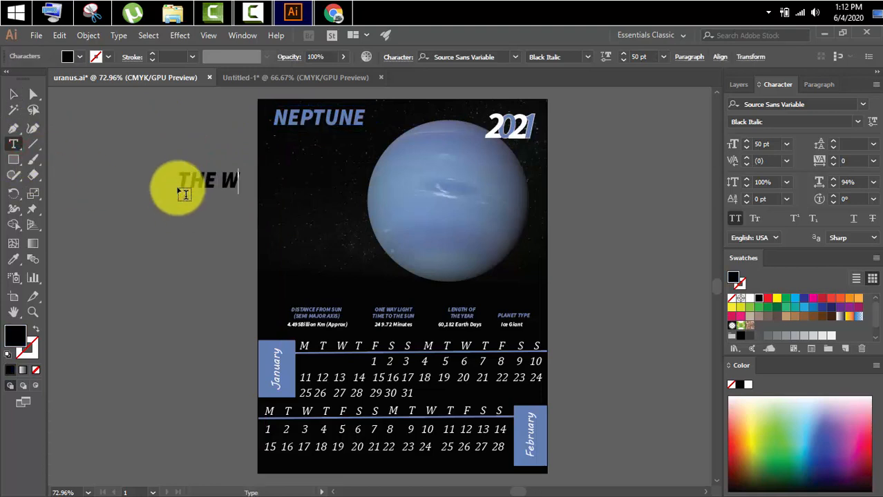
{"action": "type", "text": "IN"}
{"action": "type", "text": "DIEST PLANET"}
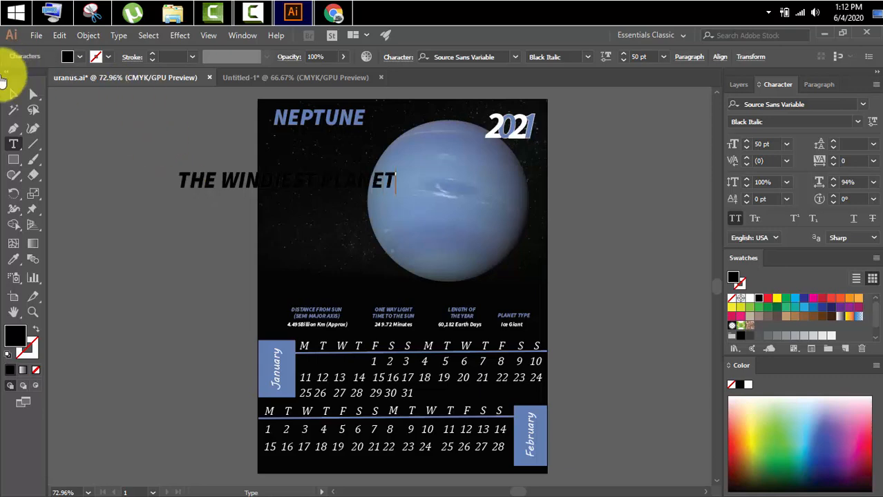
Set the fill of the THE WINDIEST PLANET text to white (ffffff).
{"action": "left_click", "coordinate": [13, 93]}
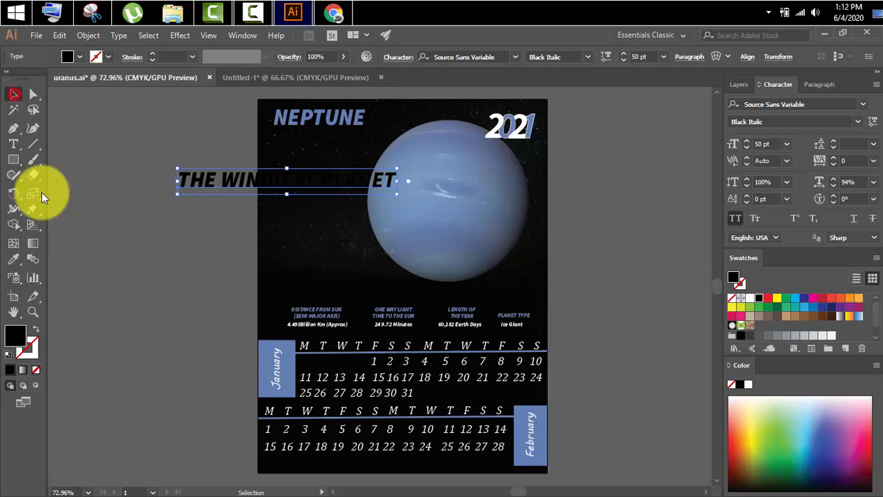
{"action": "double_click", "coordinate": [16, 337]}
{"action": "left_click_drag", "start_coordinate": [304, 225], "coordinate": [270, 160]}
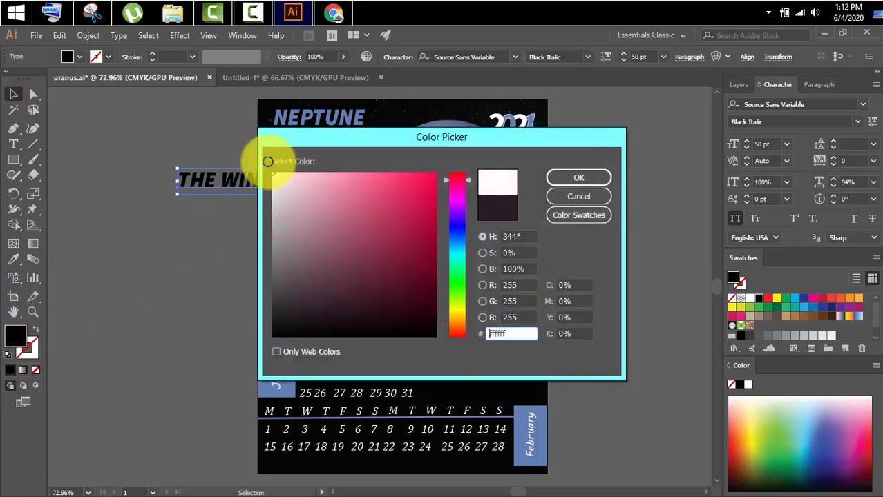
{"action": "left_click", "coordinate": [585, 177]}
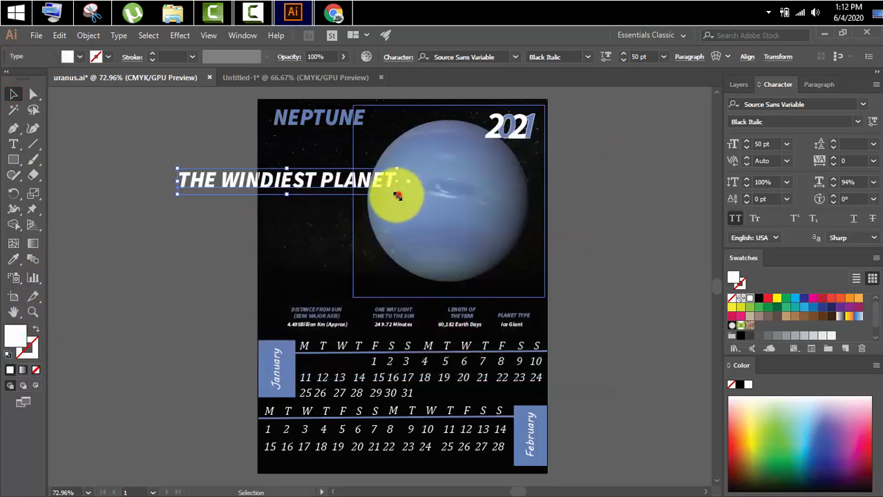
Scale the THE WINDIEST PLANET text down to about 25 pt and position it directly beneath the NEPTUNE title.
{"action": "left_click_drag", "start_coordinate": [398, 192], "coordinate": [380, 190]}
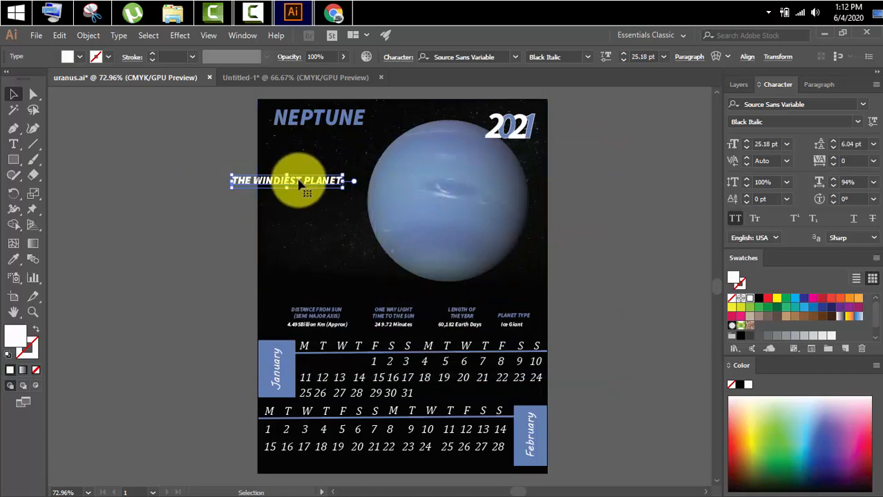
{"action": "left_click_drag", "start_coordinate": [296, 177], "coordinate": [334, 131]}
{"action": "left_click", "coordinate": [126, 164]}
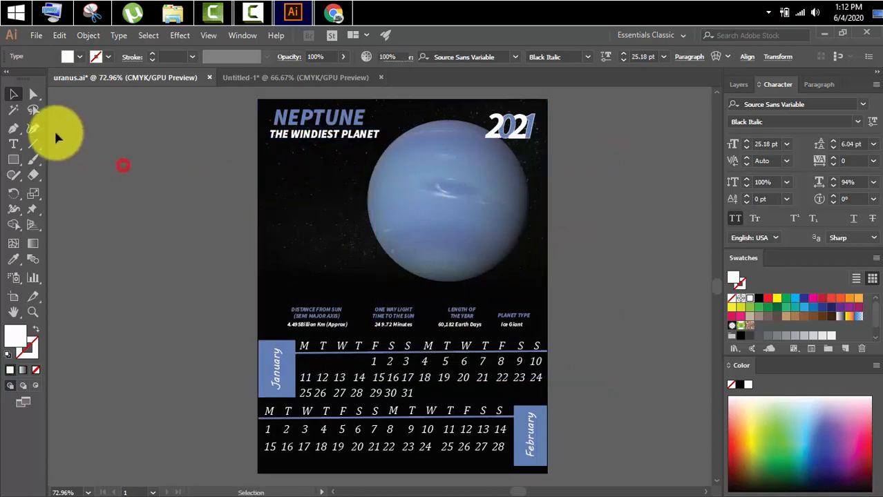
Draw a rectangle from the page's left edge beneath the subtitle and fill it with the January block's blue.
{"action": "left_click", "coordinate": [13, 159]}
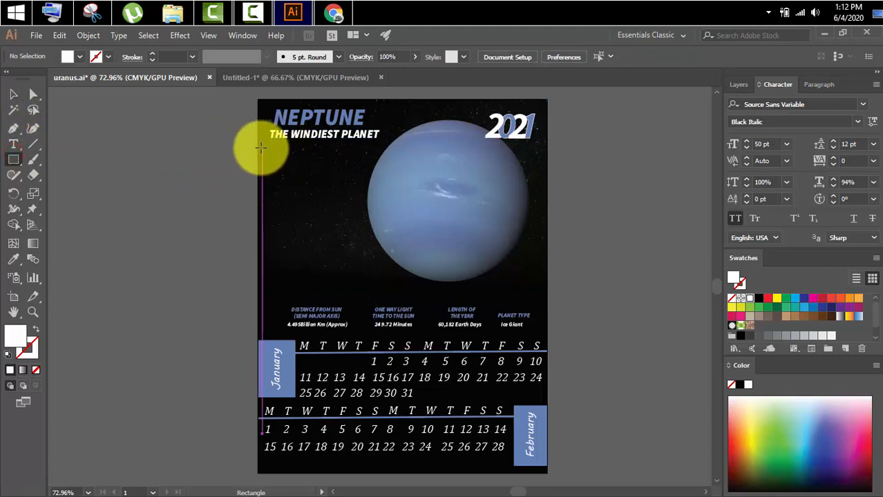
{"action": "left_click_drag", "start_coordinate": [258, 143], "coordinate": [346, 195]}
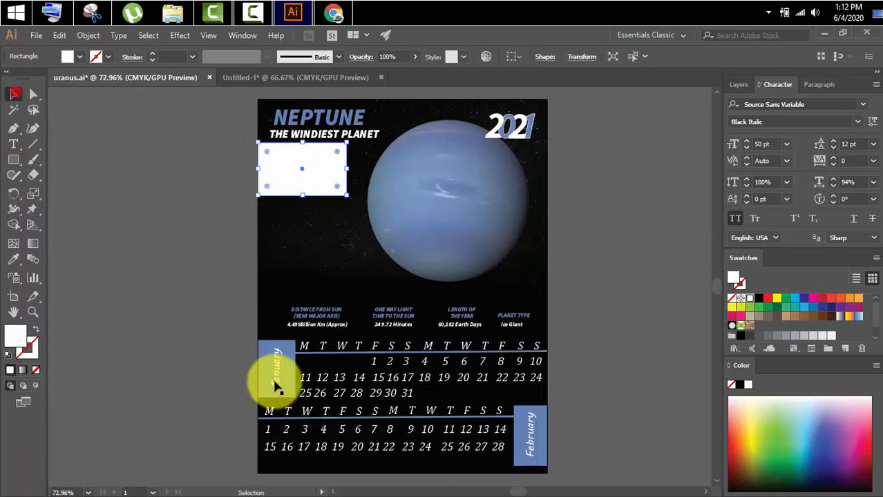
{"action": "key", "text": "i"}
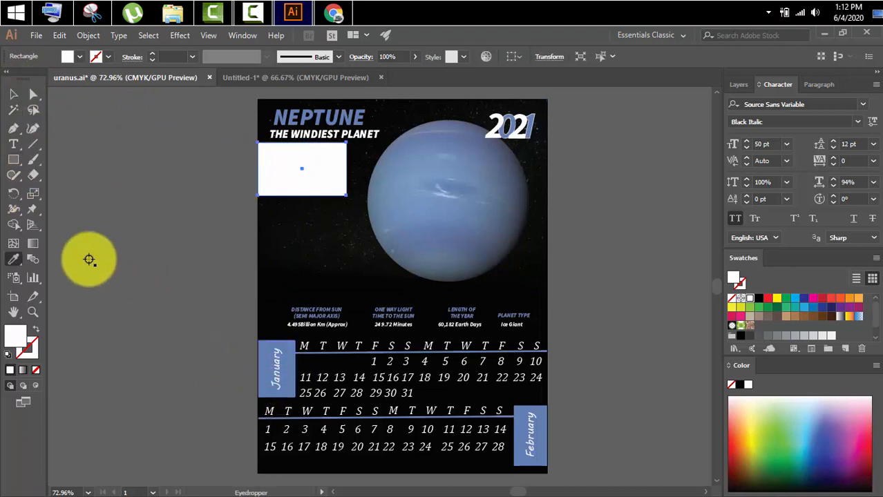
{"action": "left_click", "coordinate": [267, 368]}
{"action": "left_click", "coordinate": [13, 94]}
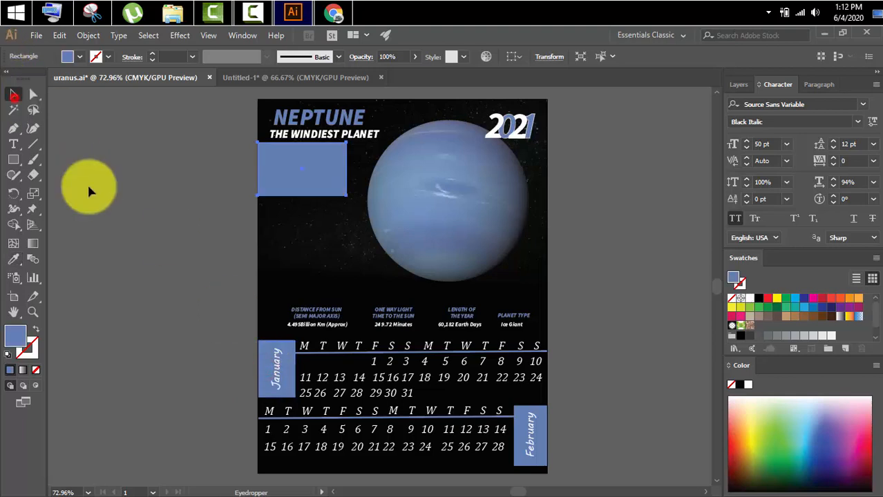
Move the blue rectangle slightly down to leave a gap below the subtitle.
{"action": "left_click", "coordinate": [102, 228]}
{"action": "left_click_drag", "start_coordinate": [296, 176], "coordinate": [296, 181]}
{"action": "left_click", "coordinate": [194, 178]}
Add a new line of text reading THE DIAMETER OF NEPTUNE IS beside the blue rectangle.
{"action": "left_click", "coordinate": [15, 143]}
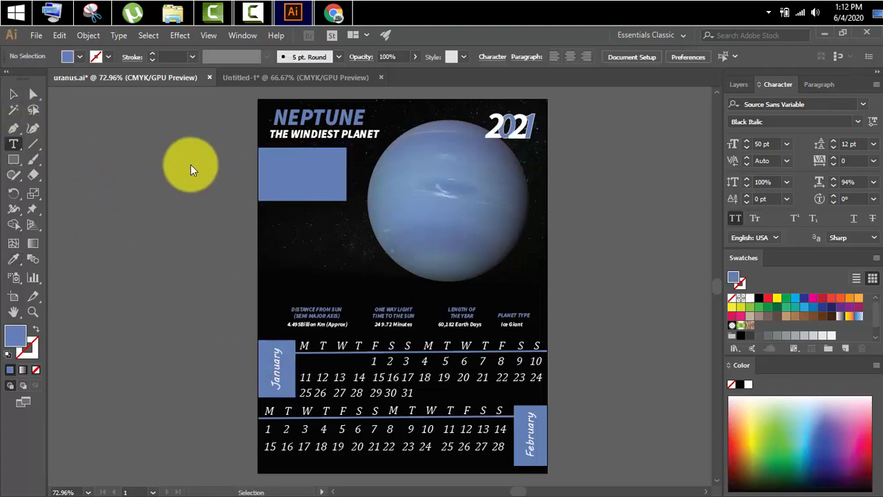
{"action": "left_click", "coordinate": [173, 178]}
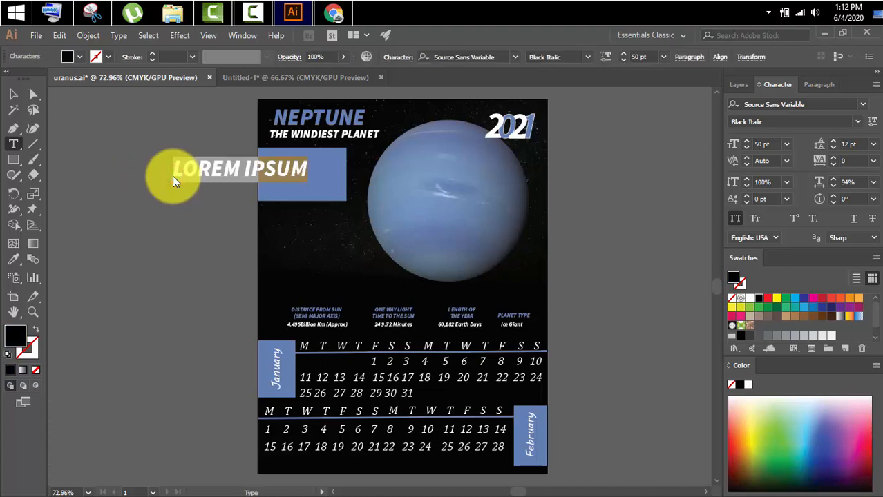
{"action": "type", "text": "TH"}
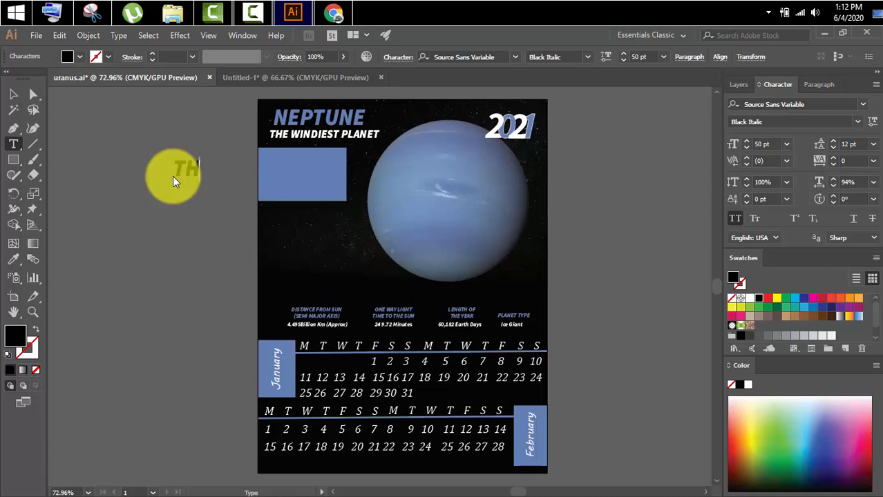
{"action": "type", "text": "E DIAMETER OF"}
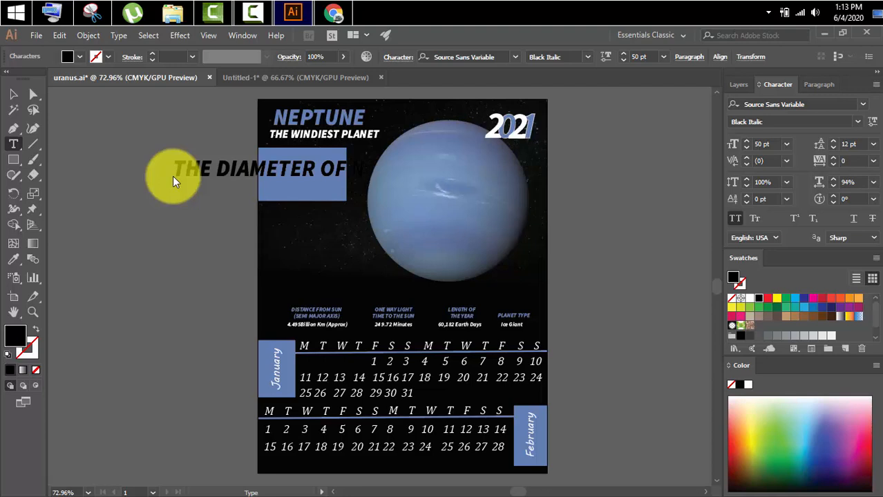
{"action": "type", "text": "NEPTUNE"}
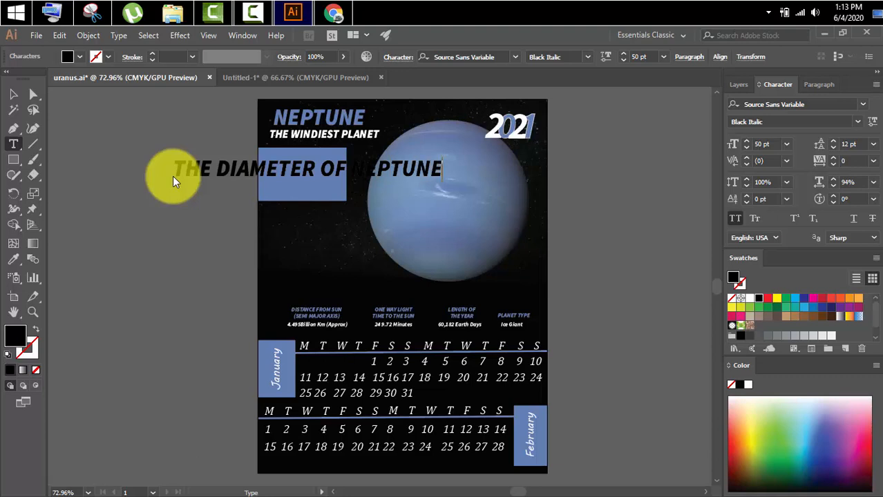
{"action": "type", "text": " IS"}
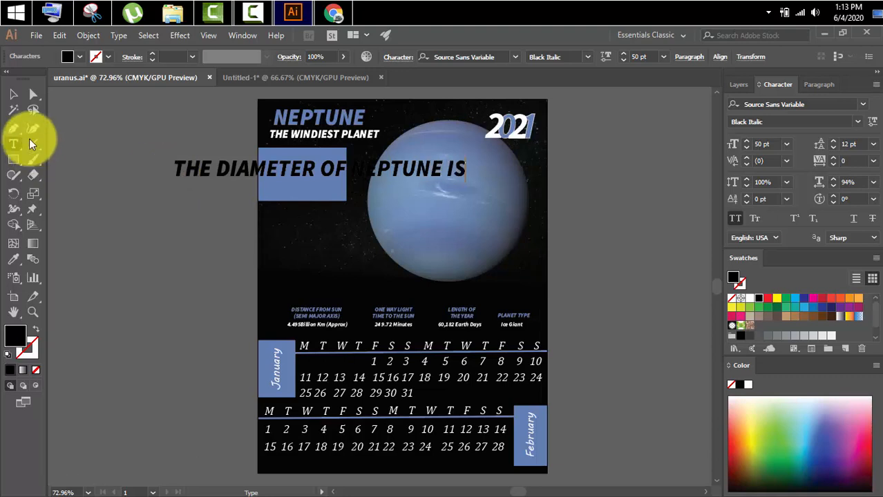
{"action": "left_click", "coordinate": [16, 94]}
Set the THE DIAMETER OF NEPTUNE IS text to a white fill (ffffff) and a 15 pt font size.
{"action": "double_click", "coordinate": [12, 330]}
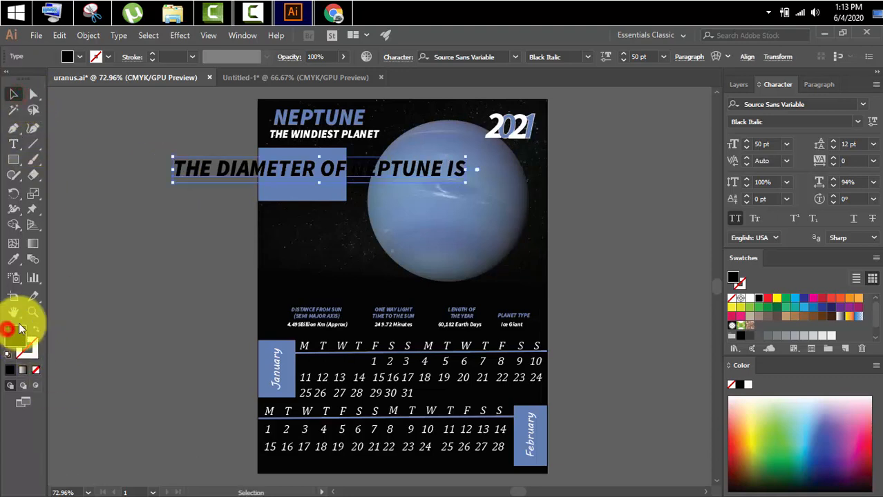
{"action": "left_click_drag", "start_coordinate": [266, 337], "coordinate": [256, 157]}
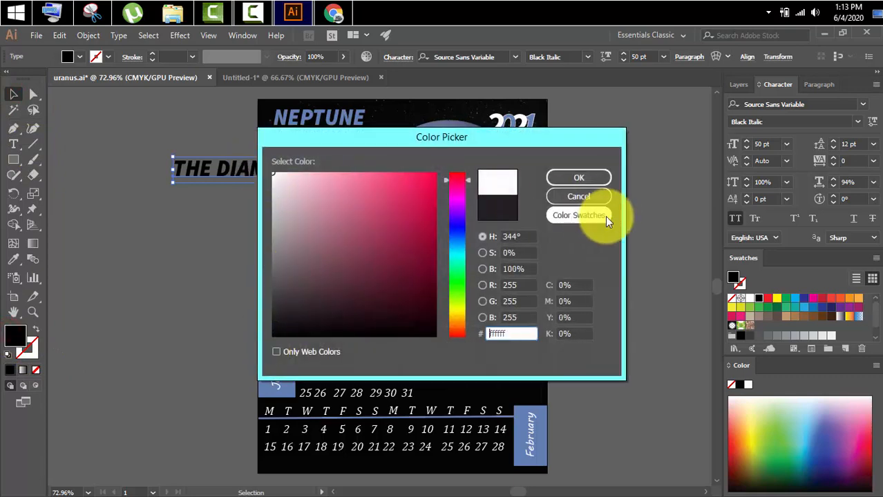
{"action": "left_click", "coordinate": [579, 178]}
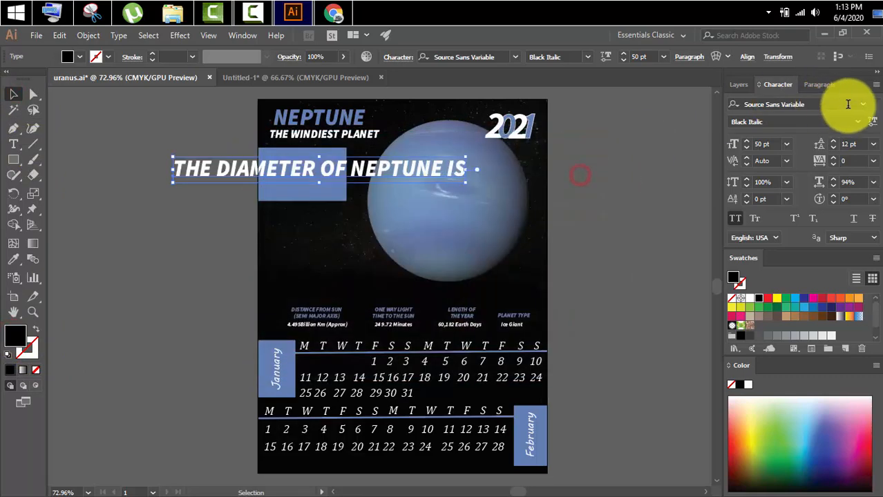
{"action": "left_click", "coordinate": [777, 143]}
{"action": "type", "text": "15"}
{"action": "key", "text": "Return"}
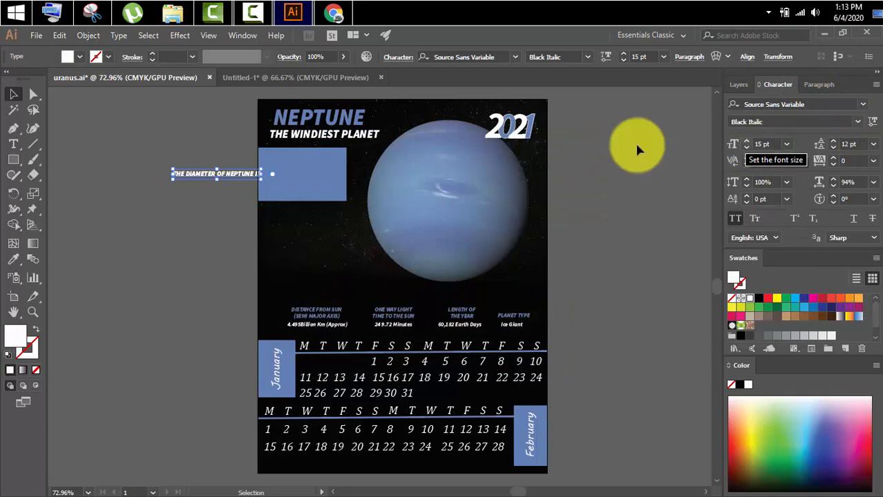
Turn off All Caps for the diameter sentence and place it along the upper edge inside the blue rectangle.
{"action": "left_click", "coordinate": [144, 195]}
{"action": "left_click", "coordinate": [183, 173]}
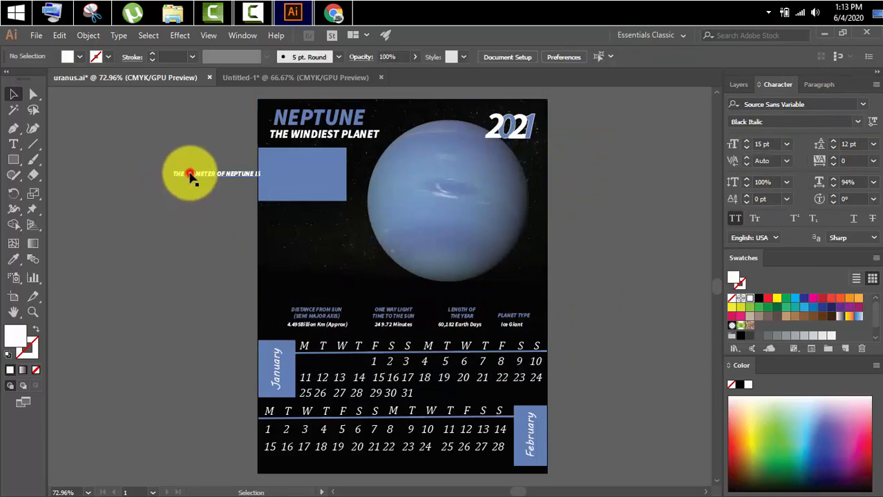
{"action": "left_click", "coordinate": [736, 219]}
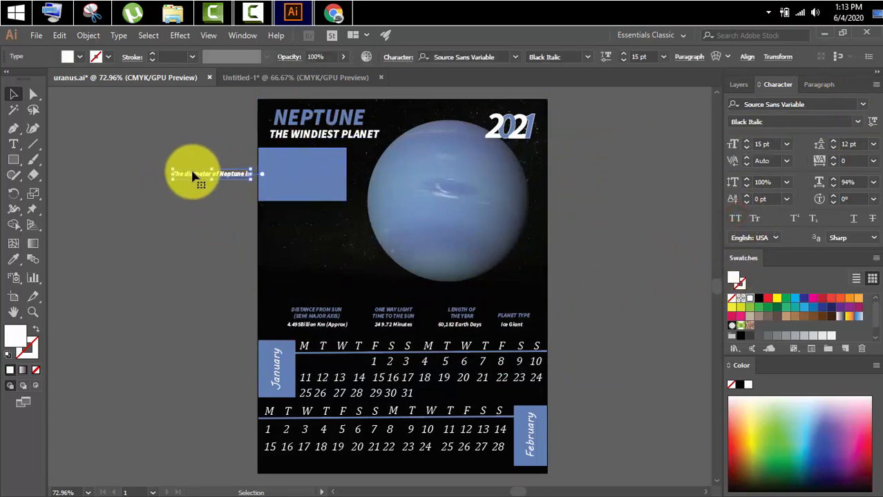
{"action": "left_click_drag", "start_coordinate": [197, 175], "coordinate": [280, 156]}
{"action": "left_click", "coordinate": [163, 150]}
Add a separate text object reading 49,524 Km, outside the page beside the blue rectangle.
{"action": "left_click", "coordinate": [21, 148]}
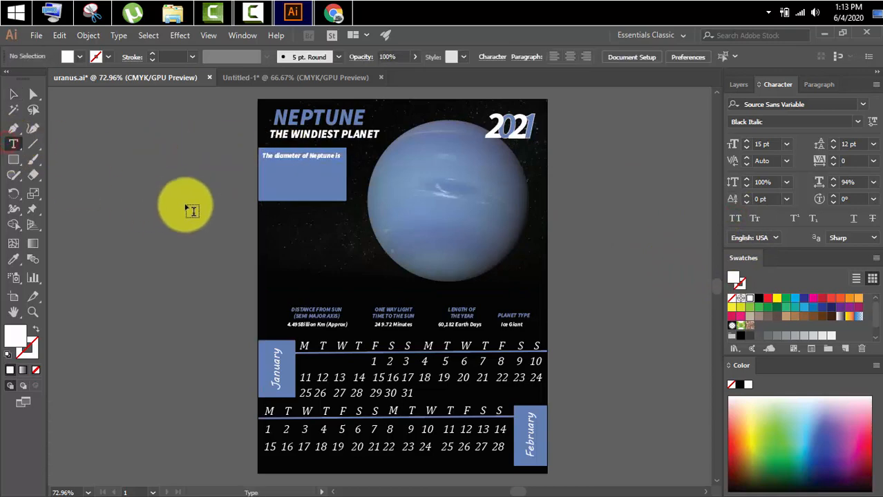
{"action": "left_click", "coordinate": [209, 200]}
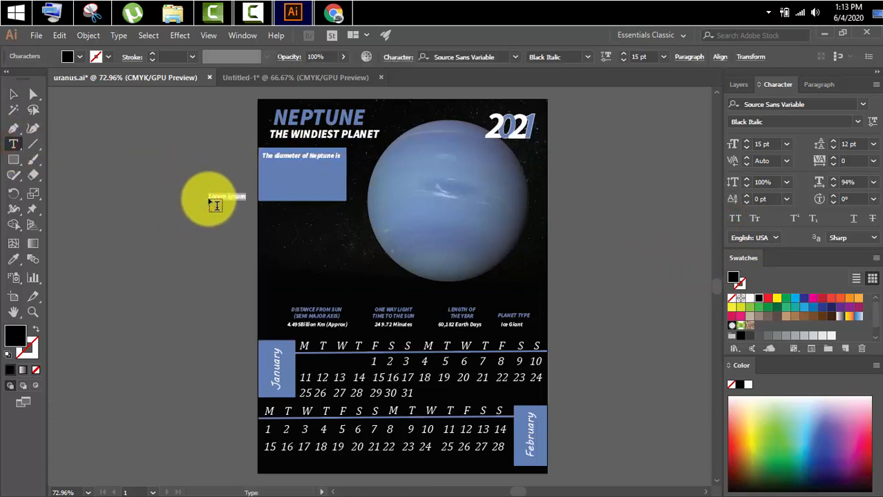
{"action": "key", "text": "BackSpace"}
{"action": "left_click", "coordinate": [13, 94]}
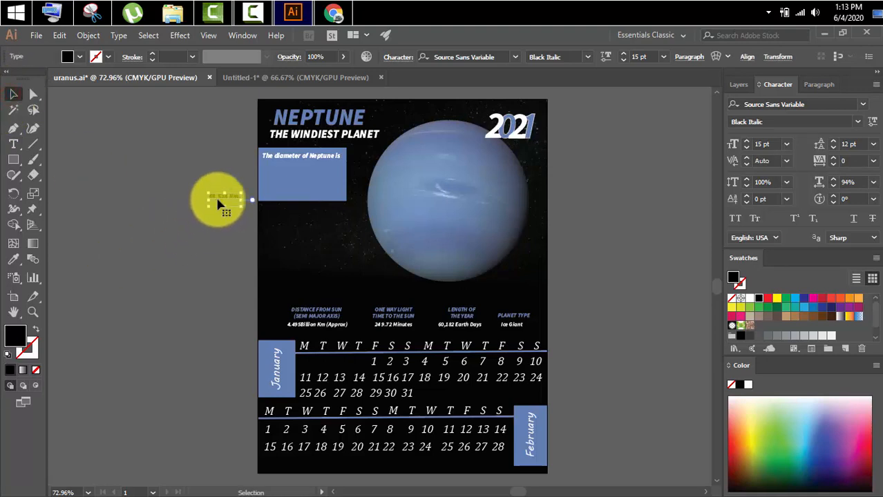
Set the 49,524 Km, text to a 32 pt font size and a white fill (ffffff).
{"action": "left_click", "coordinate": [763, 144]}
{"action": "type", "text": "32"}
{"action": "key", "text": "Return"}
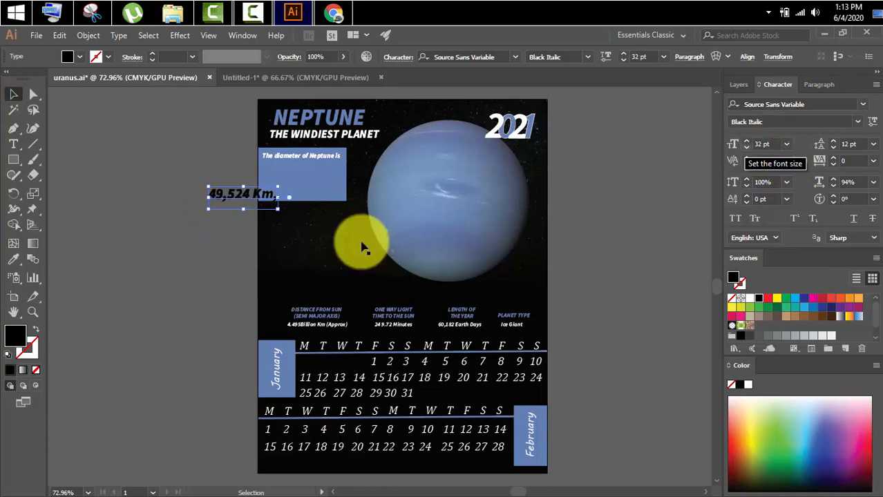
{"action": "double_click", "coordinate": [15, 335]}
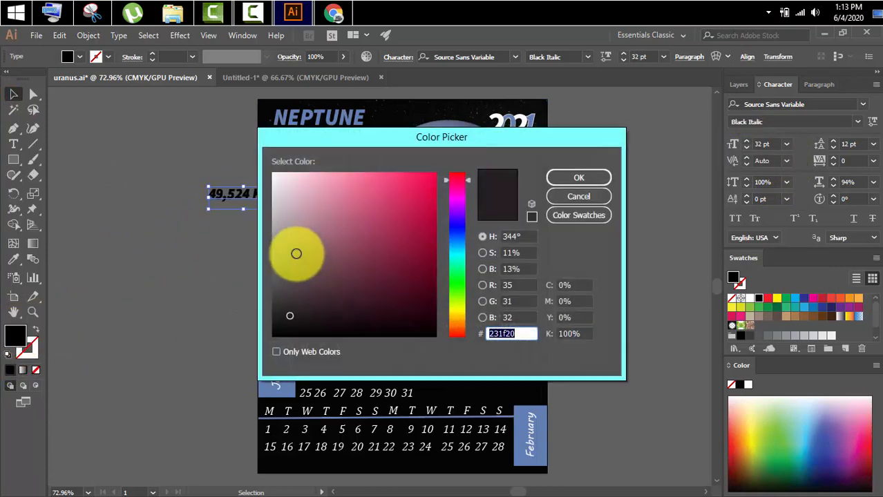
{"action": "left_click_drag", "start_coordinate": [296, 253], "coordinate": [274, 161]}
{"action": "left_click", "coordinate": [568, 178]}
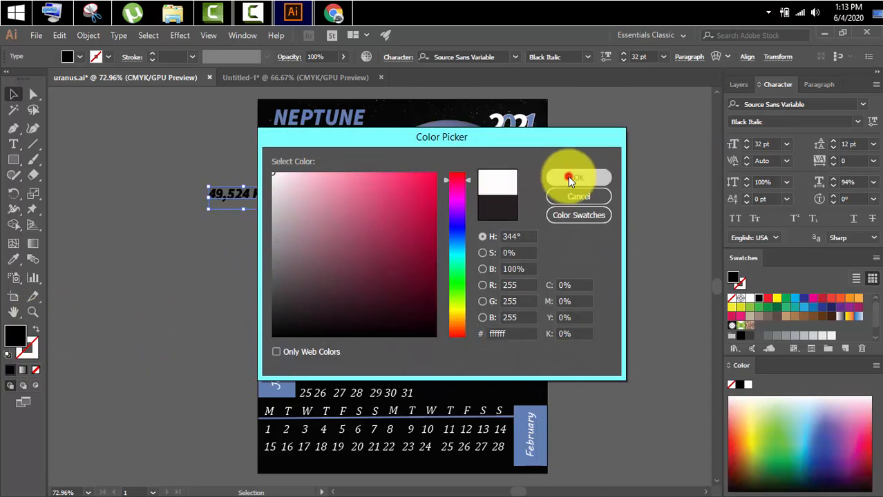
Position the 49,524 Km, text inside the blue rectangle, directly beneath The diameter of Neptune is.
{"action": "left_click", "coordinate": [114, 285]}
{"action": "left_click", "coordinate": [242, 187]}
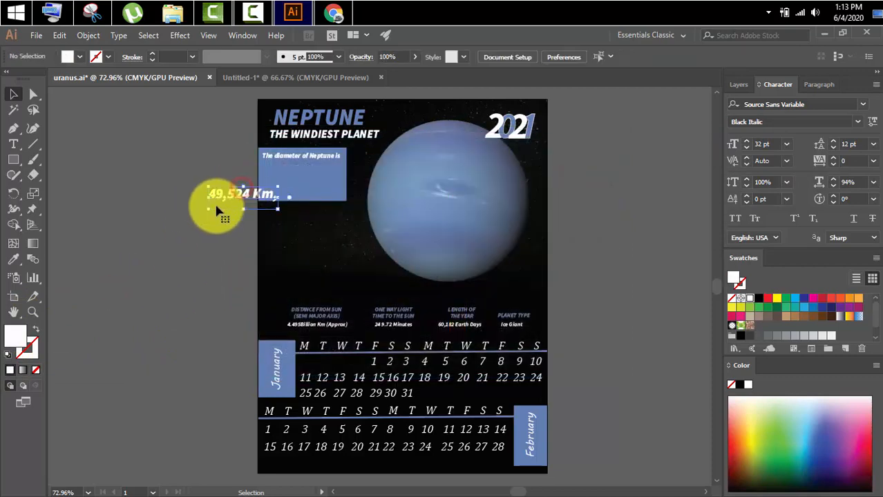
{"action": "left_click_drag", "start_coordinate": [217, 211], "coordinate": [279, 170]}
Add a two-line text reading "which is approximately" and "4 times of diameter of Earth." beside the blue rectangle.
{"action": "key", "text": "z"}
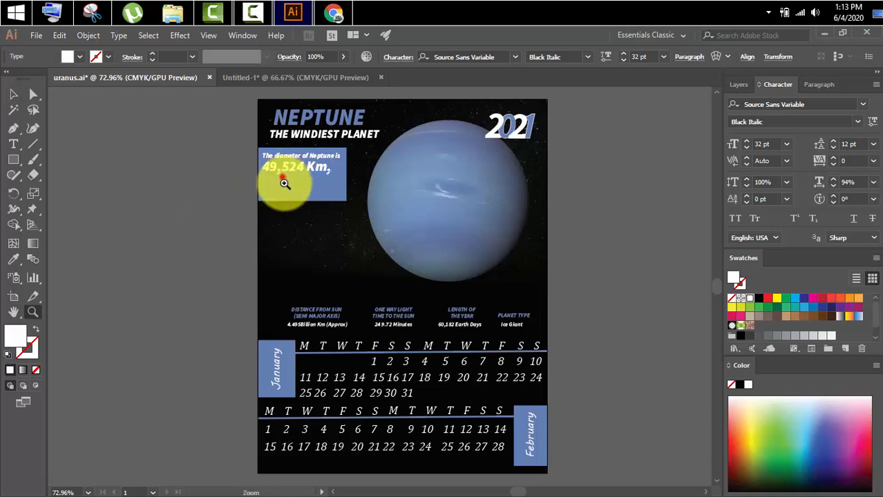
{"action": "left_click", "coordinate": [283, 178]}
{"action": "left_click", "coordinate": [387, 267]}
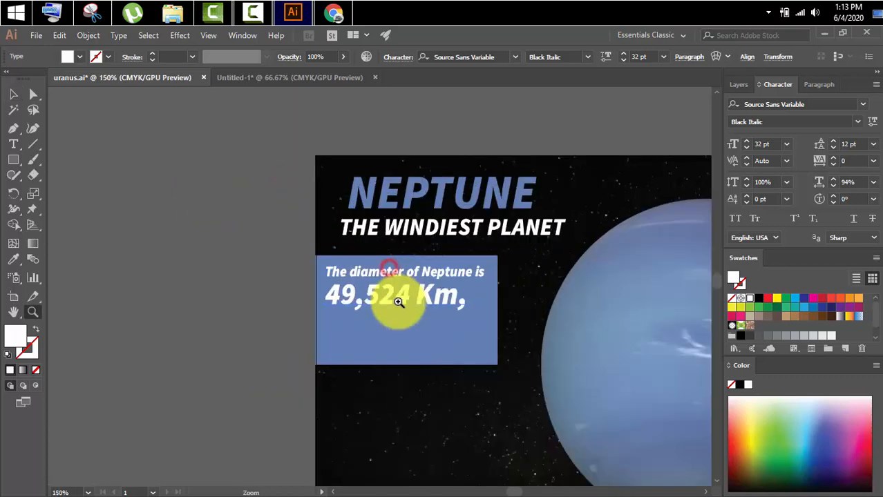
{"action": "left_click", "coordinate": [13, 144]}
{"action": "left_click", "coordinate": [109, 253]}
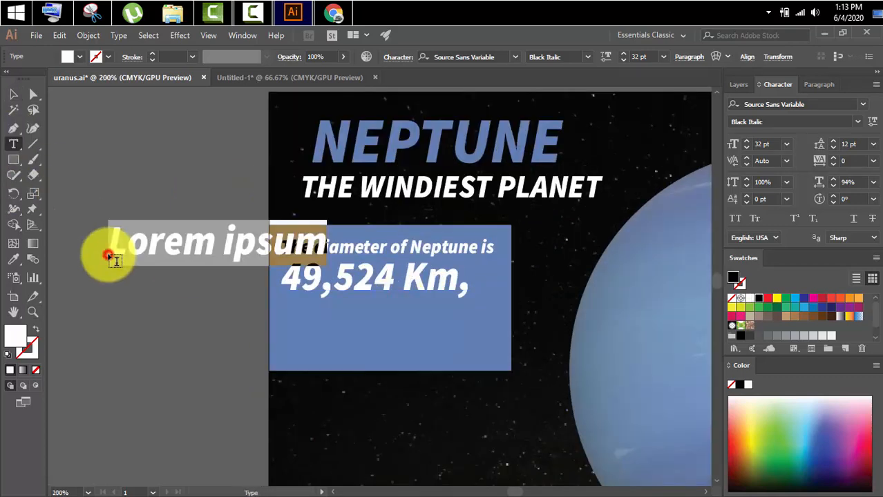
{"action": "type", "text": "which"}
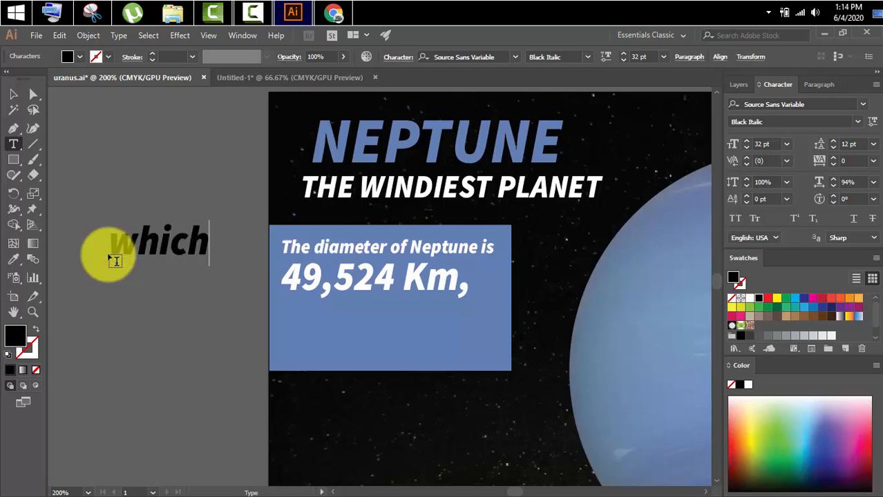
{"action": "type", "text": " is app"}
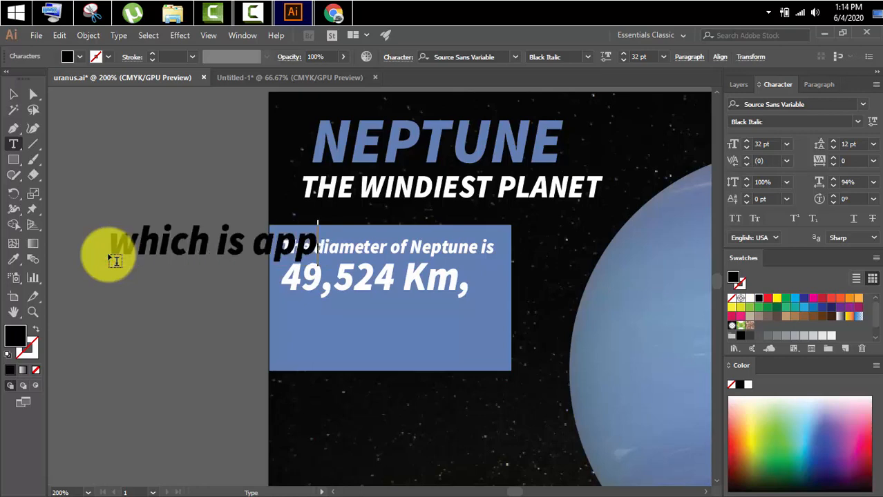
{"action": "type", "text": "roximately"}
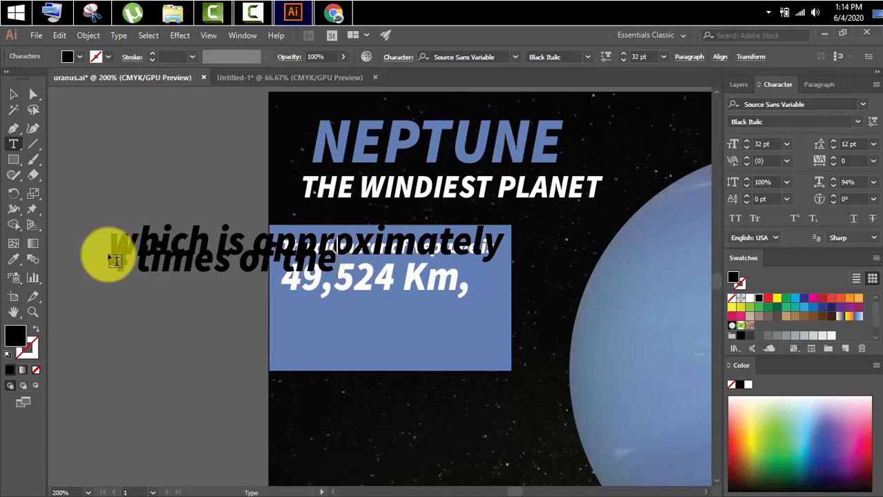
{"action": "key", "text": "BackSpace"}
{"action": "key", "text": "BackSpace"}
{"action": "key", "text": "BackSpace"}
{"action": "key", "text": "BackSpace"}
{"action": "key", "text": "BackSpace"}
{"action": "key", "text": "BackSpace"}
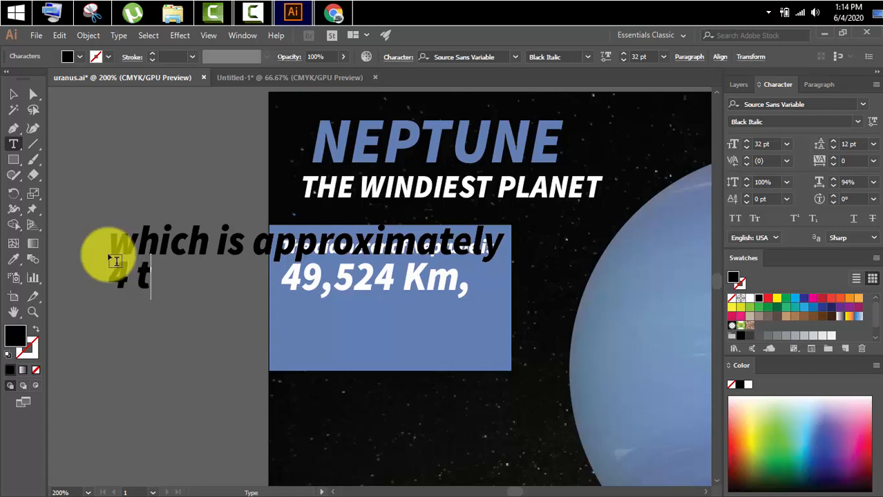
{"action": "type", "text": "imes of"}
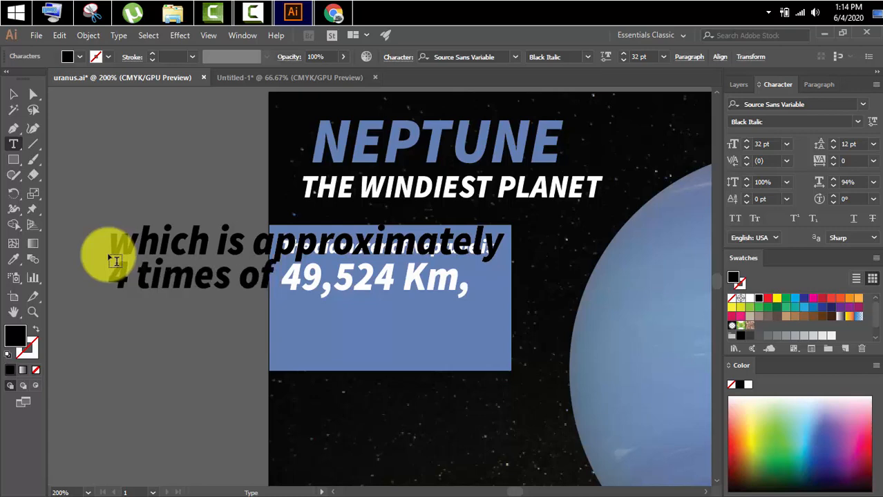
{"action": "type", "text": " diameter of Earth."}
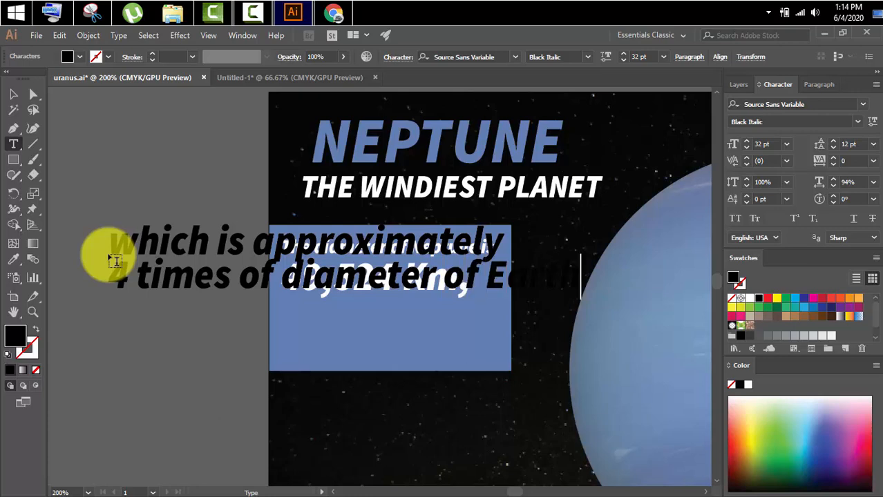
{"action": "left_click", "coordinate": [14, 95]}
Move the two-line text below 49,524 Km, and copy the formatting of The diameter of Neptune is onto it with the Eyedropper.
{"action": "key", "text": "i"}
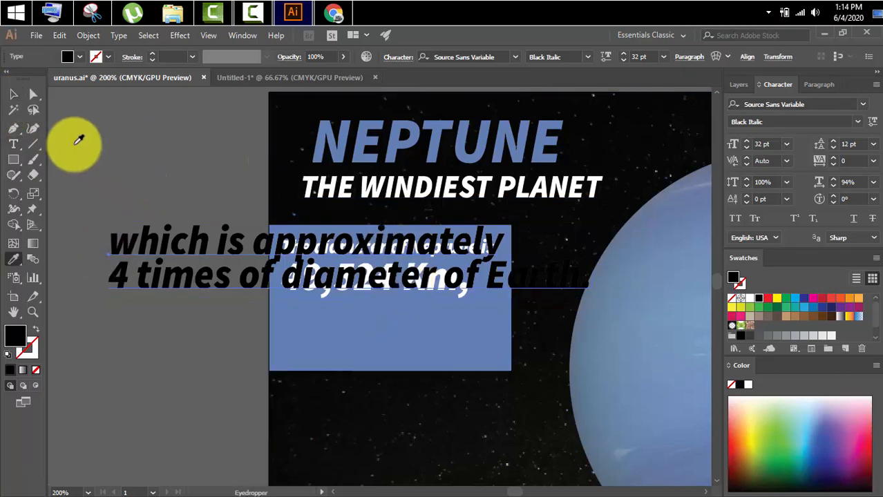
{"action": "left_click", "coordinate": [14, 95]}
{"action": "left_click", "coordinate": [181, 250]}
{"action": "left_click_drag", "start_coordinate": [181, 250], "coordinate": [181, 330]}
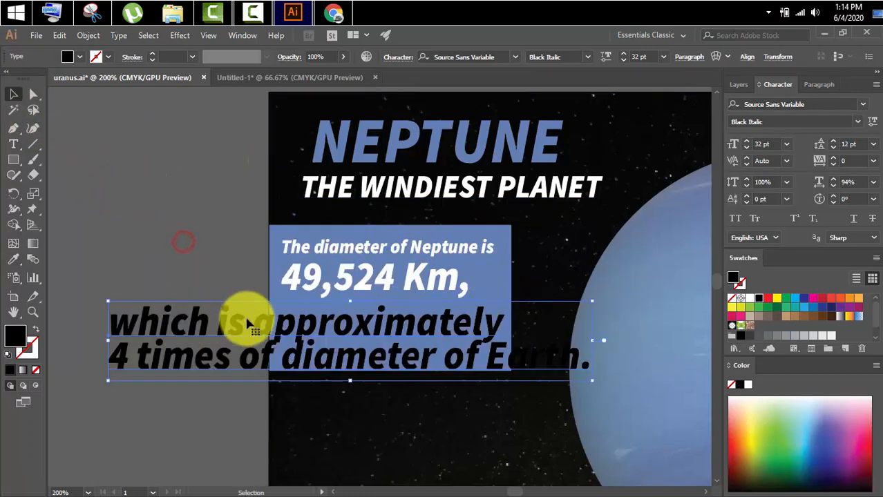
{"action": "key", "text": "i"}
{"action": "left_click", "coordinate": [374, 251]}
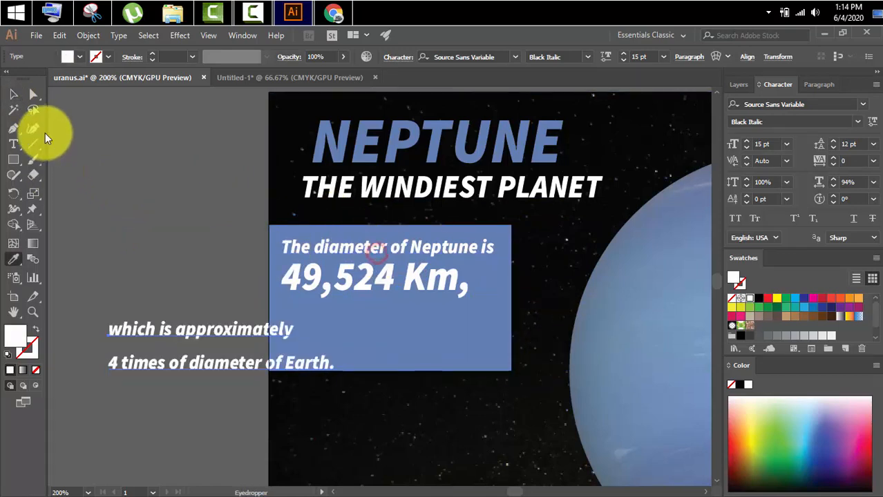
Position the two-line text inside the blue rectangle beneath 49,524 Km, left-aligned with the lines above.
{"action": "left_click", "coordinate": [14, 94]}
{"action": "left_click_drag", "start_coordinate": [185, 322], "coordinate": [359, 311]}
{"action": "double_click", "coordinate": [479, 317]}
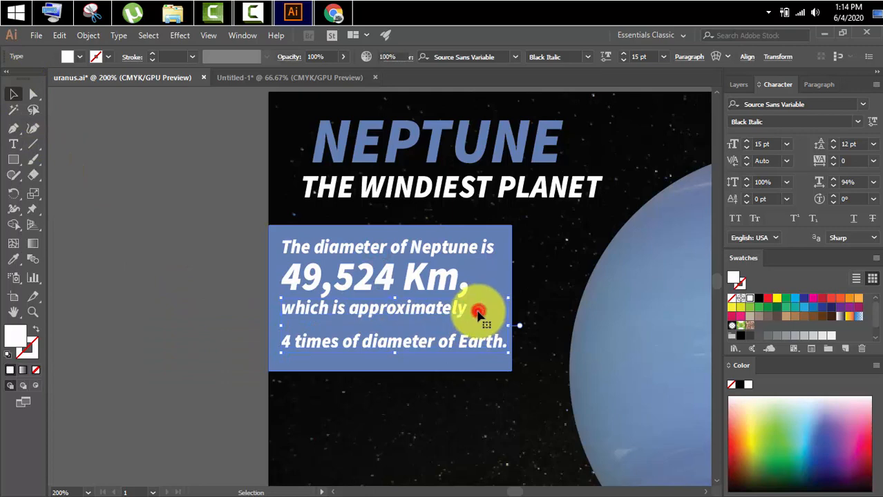
{"action": "double_click", "coordinate": [86, 271]}
Remove the blank gap between "which is approximately" and "4 times of diameter of Earth." so the two lines sit directly together.
{"action": "left_click", "coordinate": [13, 144]}
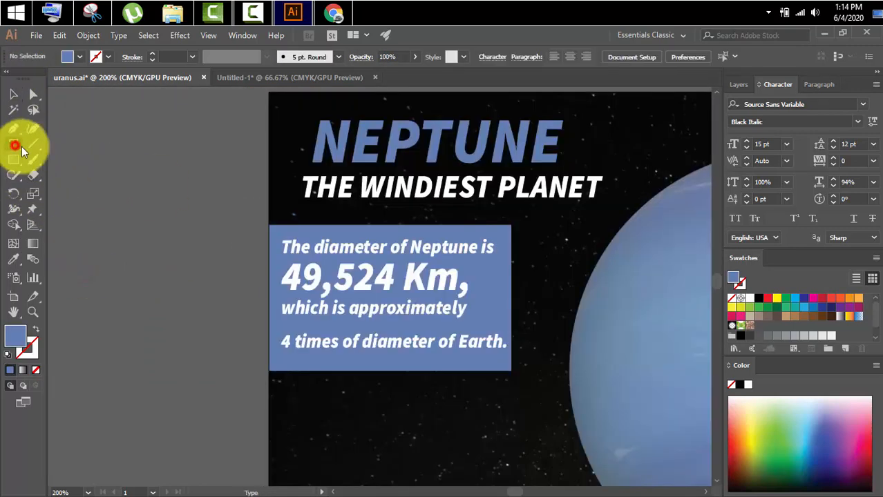
{"action": "left_click", "coordinate": [472, 309]}
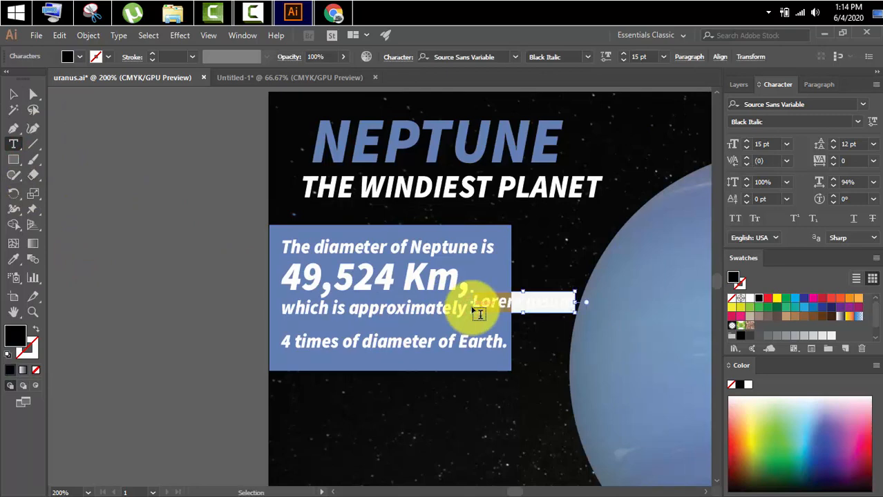
{"action": "key", "text": "ctrl+z"}
{"action": "left_click", "coordinate": [318, 306]}
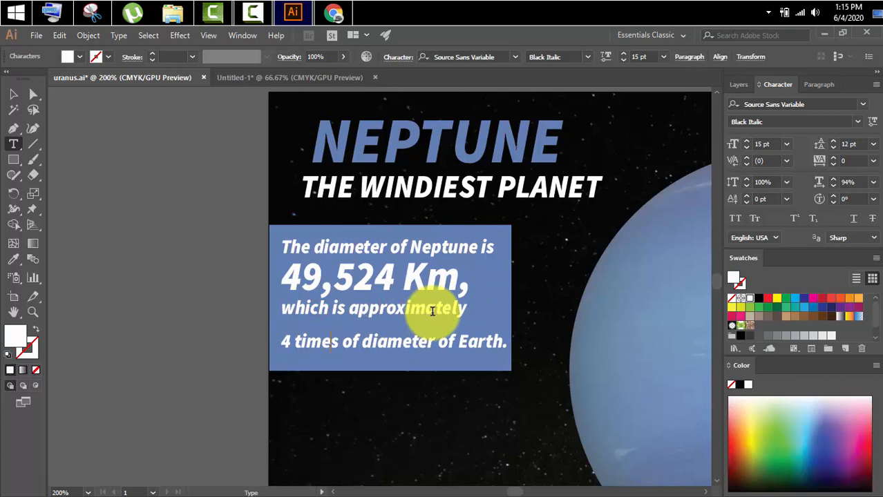
{"action": "key", "text": "BackSpace"}
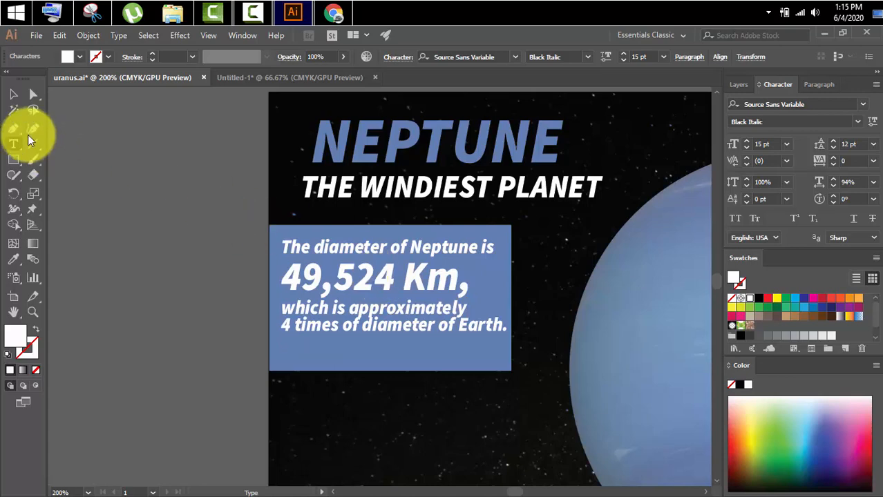
Set the leading of the two-line text beneath 49,524 Km, to 15 pt.
{"action": "left_click", "coordinate": [13, 94]}
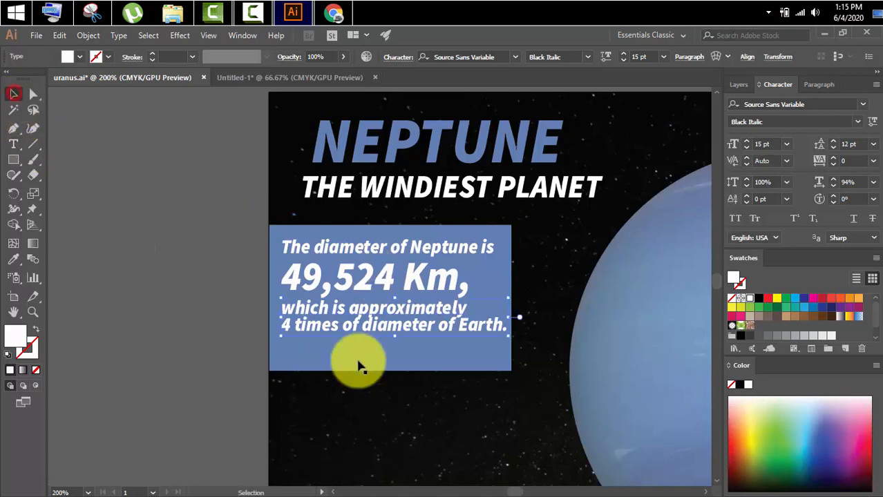
{"action": "left_click", "coordinate": [832, 146]}
{"action": "left_click", "coordinate": [835, 142]}
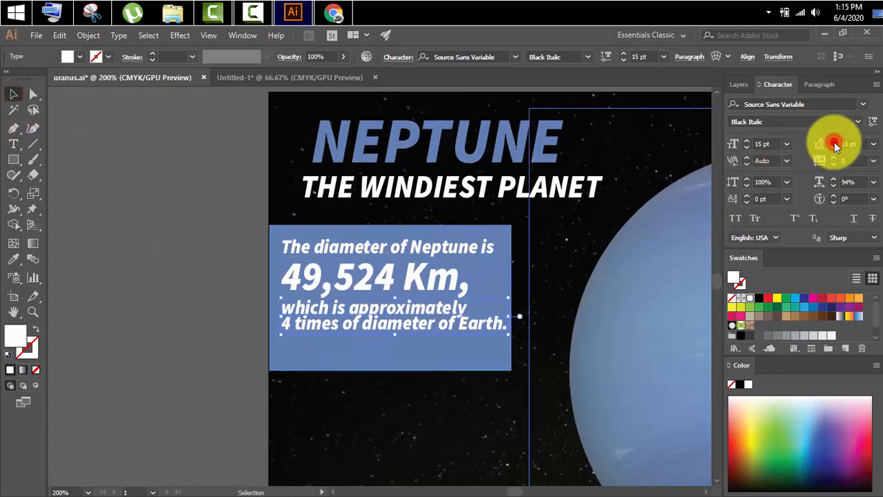
{"action": "left_click", "coordinate": [834, 142]}
{"action": "left_click", "coordinate": [834, 143]}
{"action": "left_click", "coordinate": [834, 143]}
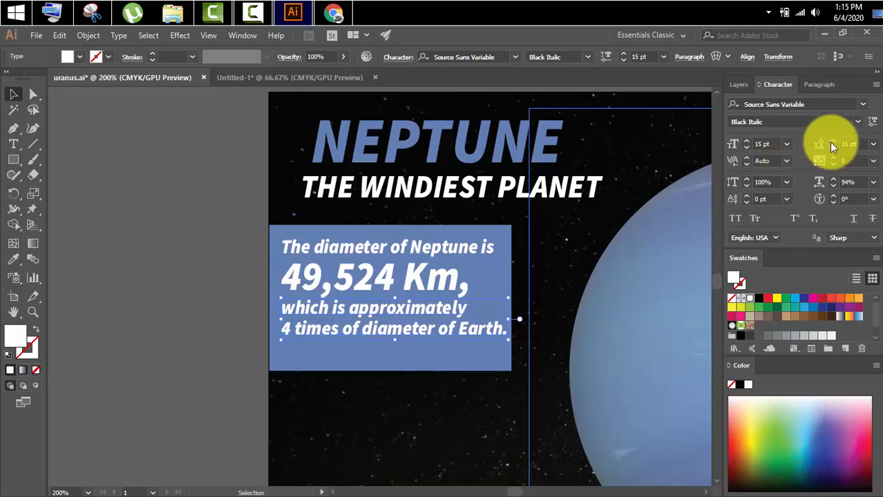
{"action": "left_click", "coordinate": [380, 318]}
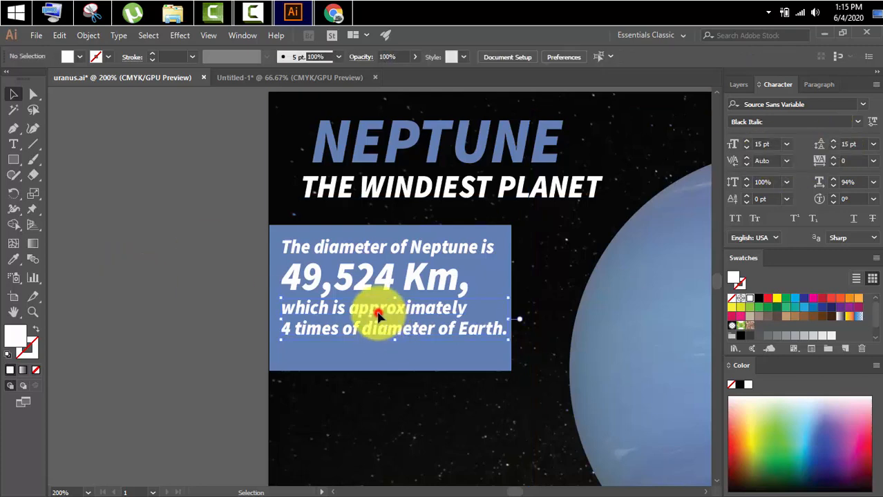
{"action": "left_click", "coordinate": [377, 315]}
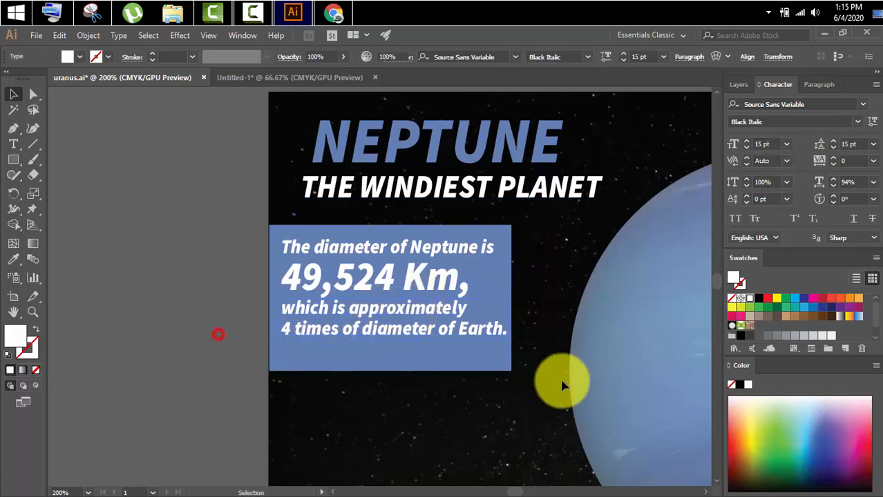
Shorten the blue rectangle from its lower edge so it ends just beneath "4 times of diameter of Earth.".
{"action": "left_click", "coordinate": [498, 370]}
{"action": "left_click_drag", "start_coordinate": [510, 370], "coordinate": [511, 342]}
{"action": "left_click", "coordinate": [121, 291]}
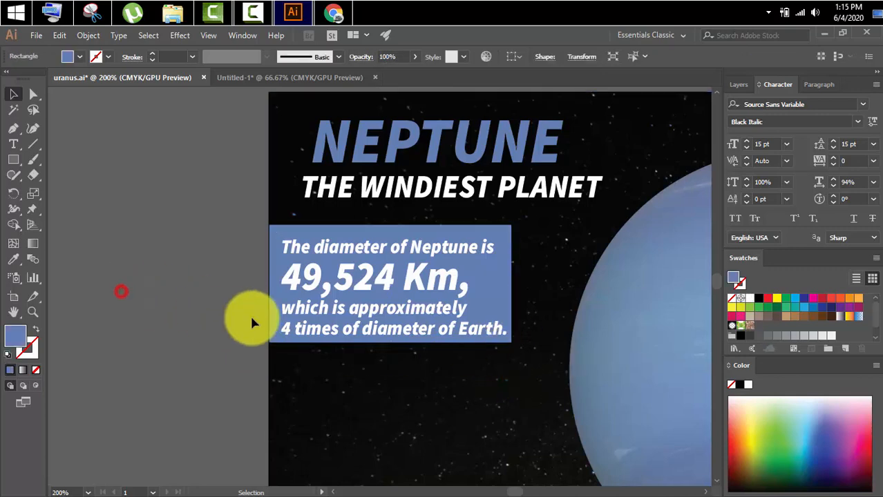
{"action": "scroll", "coordinate": [249, 314], "scroll_direction": "down", "scroll_amount": 3}
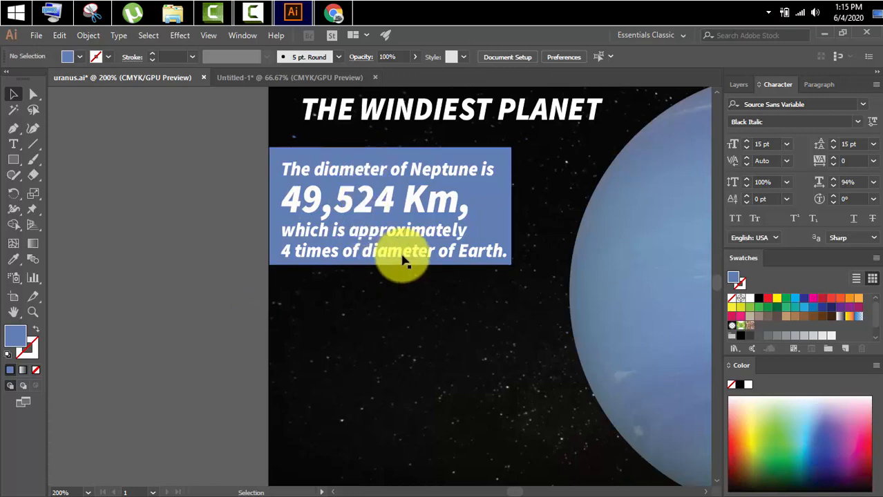
{"action": "left_click", "coordinate": [420, 168]}
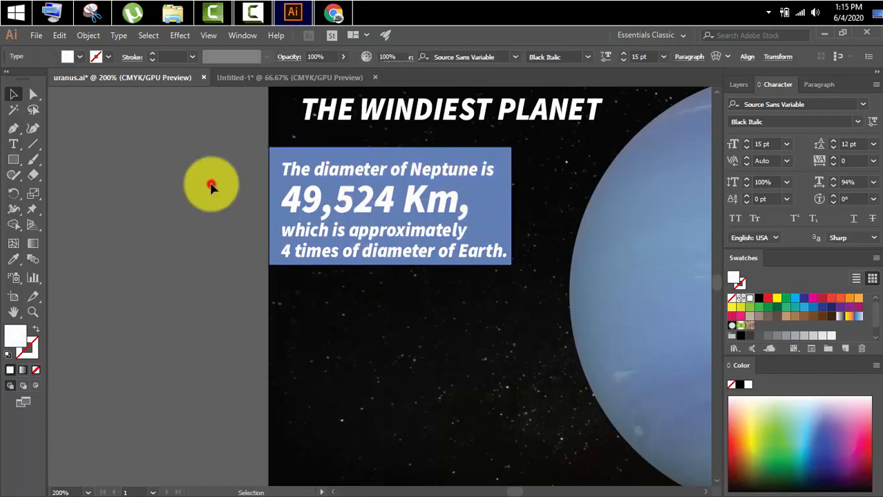
{"action": "left_click", "coordinate": [211, 187]}
Draw a narrow, tall white rectangle as a vertical bar below the blue fact box, along the page's left side.
{"action": "scroll", "coordinate": [209, 180], "scroll_direction": "down", "scroll_amount": 7}
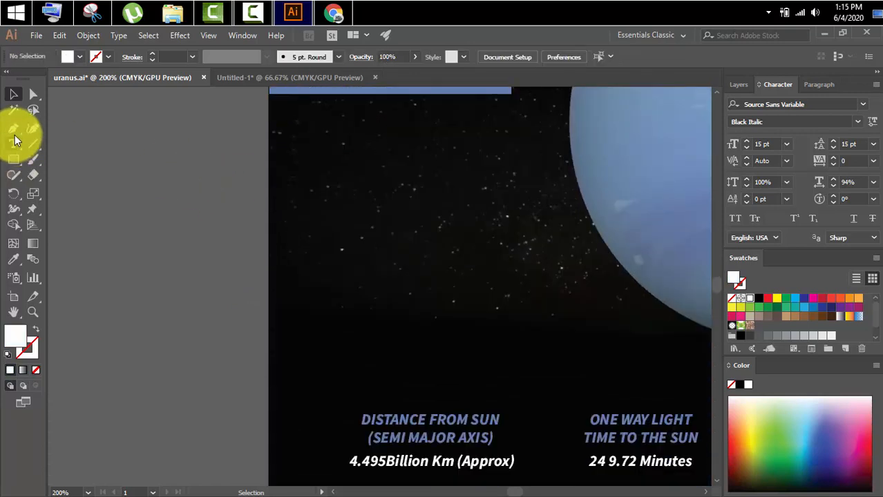
{"action": "left_click", "coordinate": [13, 159]}
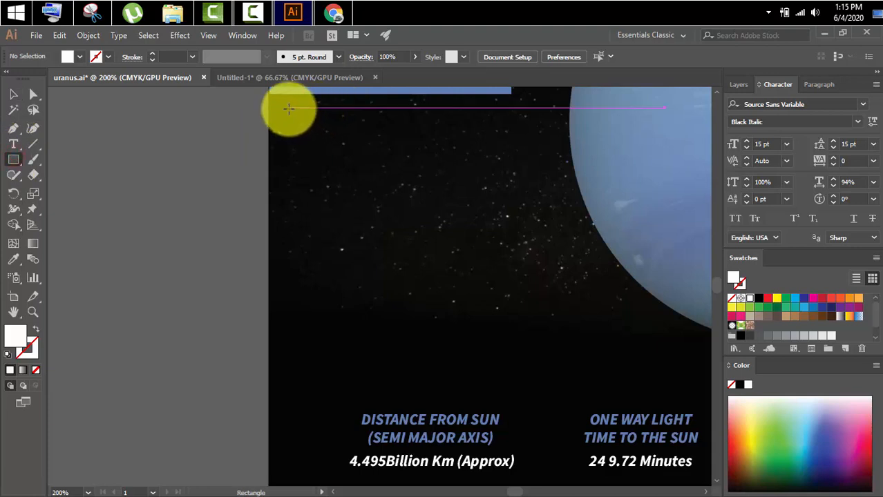
{"action": "left_click_drag", "start_coordinate": [288, 108], "coordinate": [295, 397]}
{"action": "left_click", "coordinate": [15, 95]}
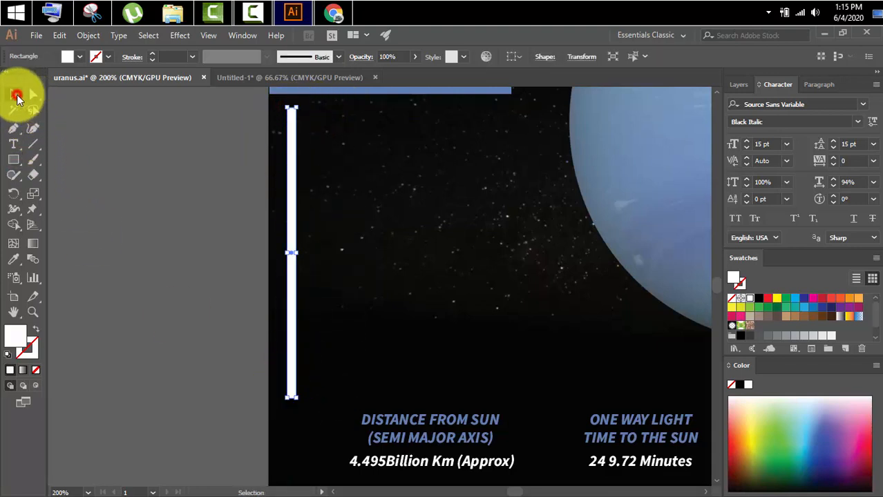
Copy the blue fill of the fact box onto the vertical bar with the Eyedropper.
{"action": "key", "text": "i"}
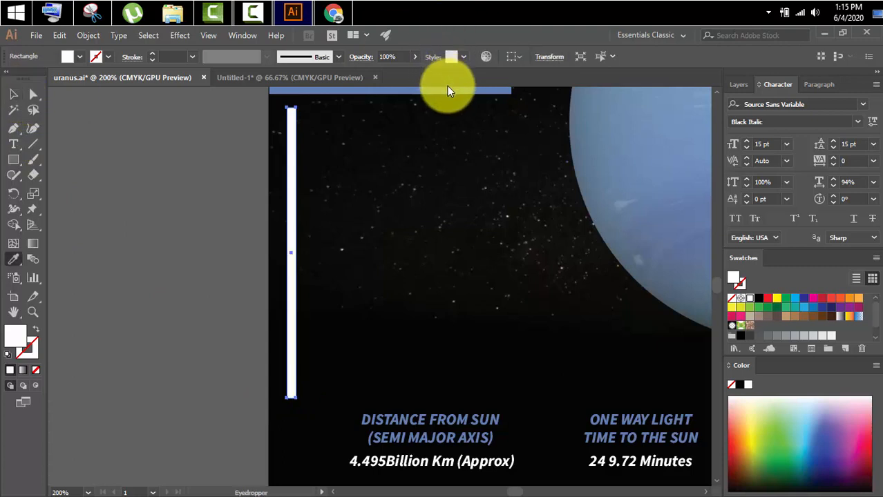
{"action": "scroll", "coordinate": [448, 88], "scroll_direction": "up", "scroll_amount": 1}
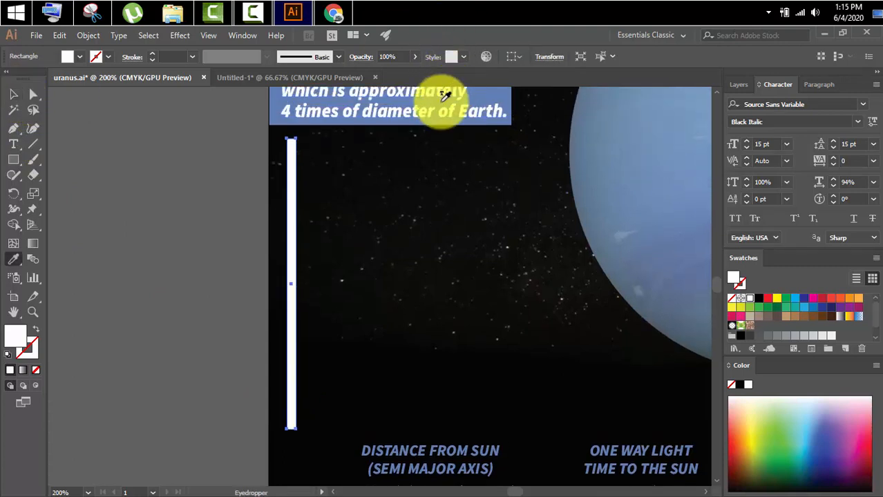
{"action": "left_click", "coordinate": [284, 101]}
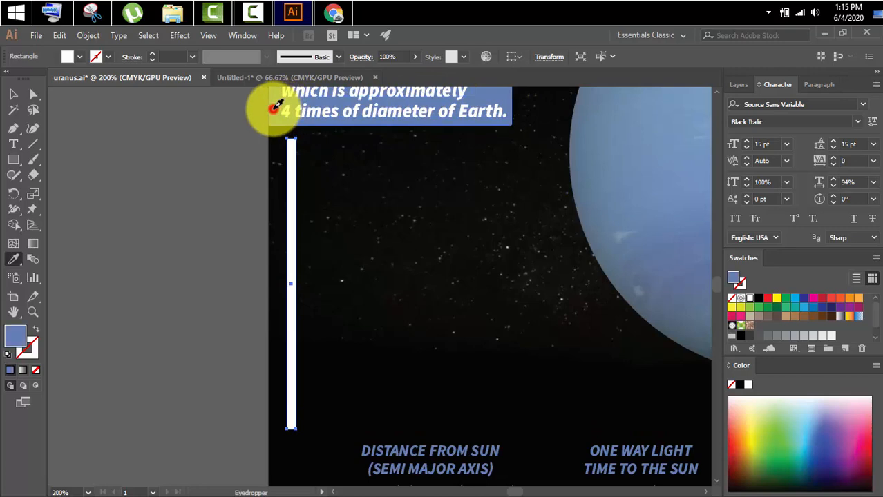
{"action": "left_click", "coordinate": [14, 95]}
{"action": "left_click", "coordinate": [142, 257]}
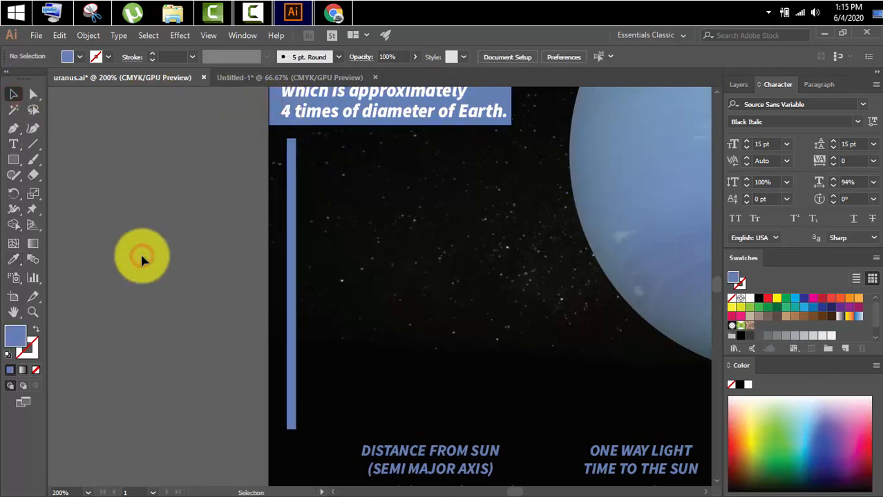
Bring the group of three Neptune description paragraphs from the Untitled-1 document into the uranus.ai calendar page.
{"action": "key", "text": "z"}
{"action": "left_click", "coordinate": [328, 300], "text": "alt"}
{"action": "left_click", "coordinate": [329, 299], "text": "alt"}
{"action": "left_click", "coordinate": [329, 300], "text": "alt"}
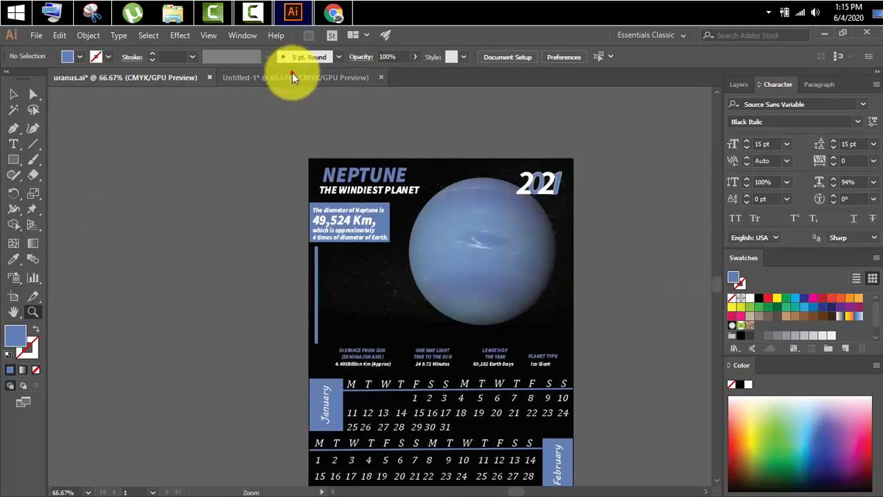
{"action": "left_click", "coordinate": [292, 75]}
{"action": "key", "text": "v"}
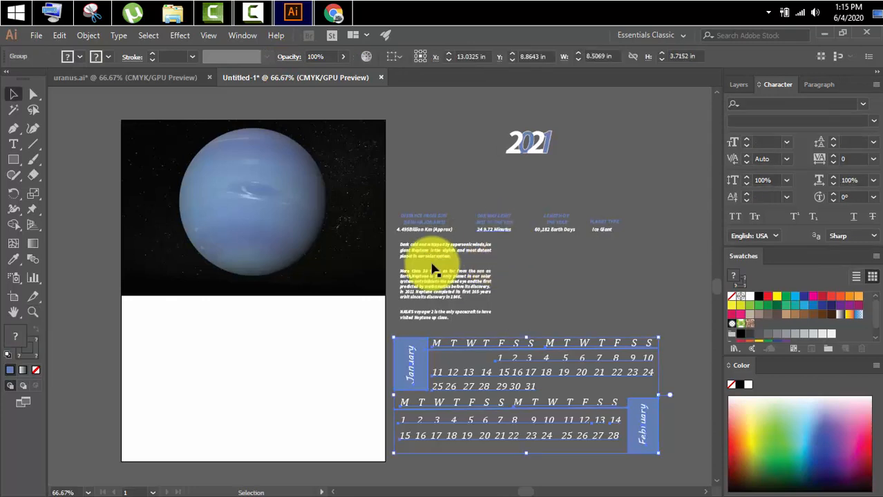
{"action": "left_click_drag", "start_coordinate": [438, 288], "coordinate": [344, 272]}
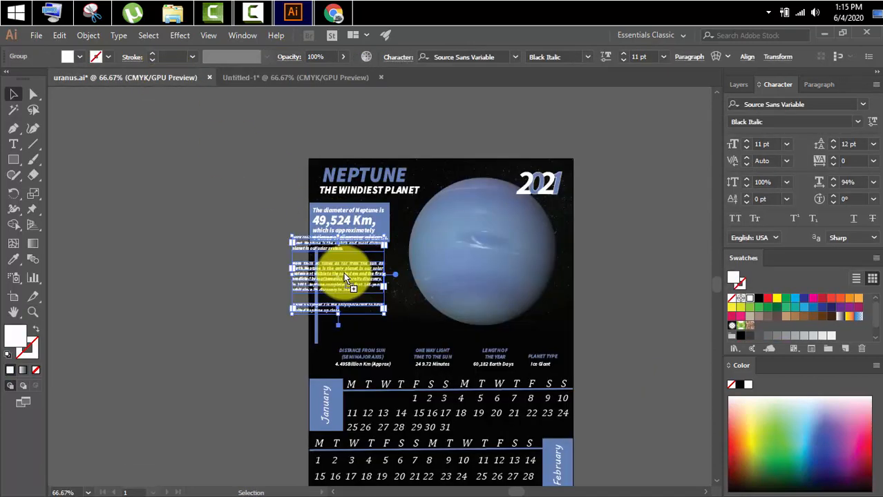
Position the description paragraphs just right of the vertical blue bar, below the blue fact box.
{"action": "key", "text": "z"}
{"action": "left_click", "coordinate": [359, 295]}
{"action": "left_click", "coordinate": [360, 296]}
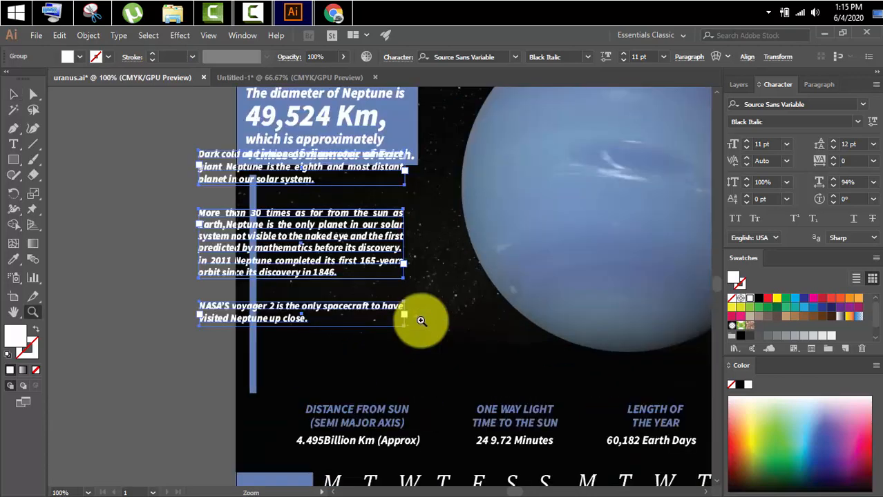
{"action": "left_click", "coordinate": [14, 94]}
{"action": "left_click_drag", "start_coordinate": [289, 170], "coordinate": [350, 203]}
{"action": "left_click", "coordinate": [105, 213]}
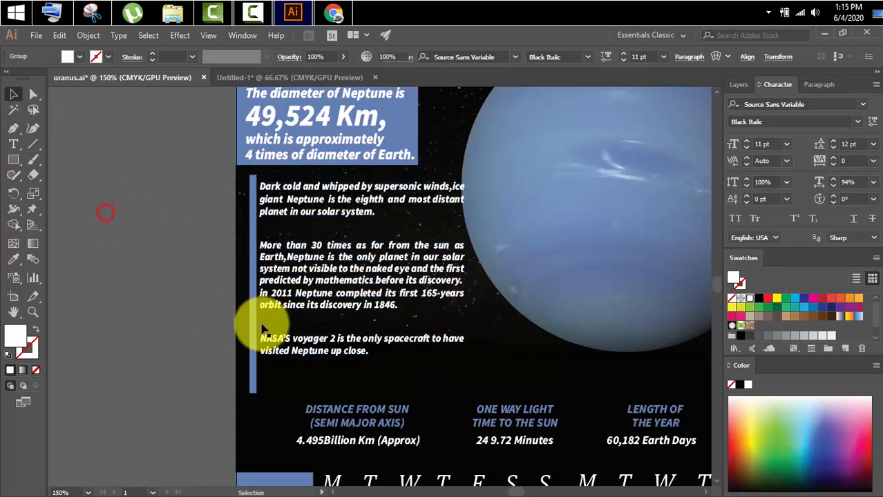
{"action": "left_click", "coordinate": [317, 198]}
{"action": "left_click_drag", "start_coordinate": [317, 195], "coordinate": [317, 194]}
{"action": "left_click", "coordinate": [289, 214]}
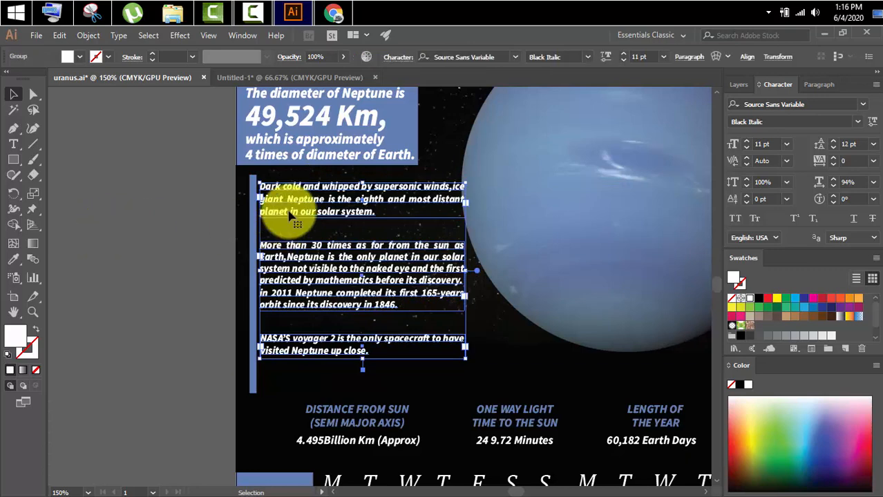
{"action": "key", "text": "ctrl+z"}
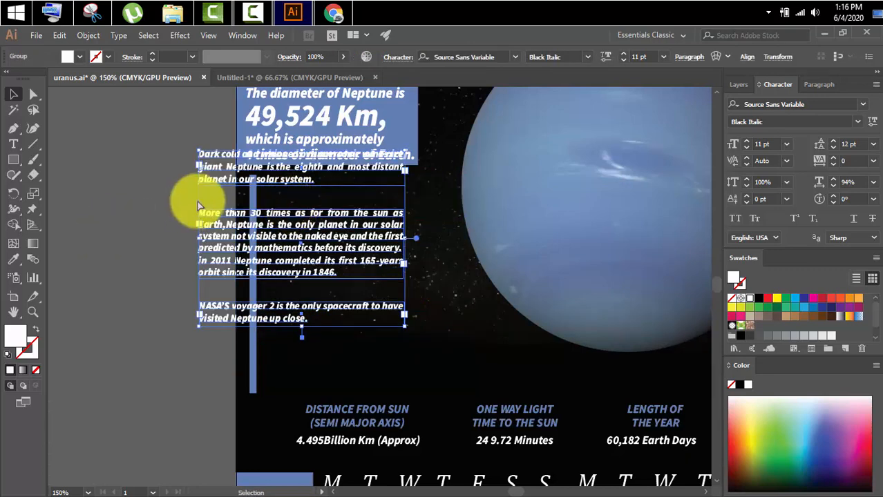
{"action": "key", "text": "ctrl+shift+z"}
{"action": "left_click", "coordinate": [180, 323]}
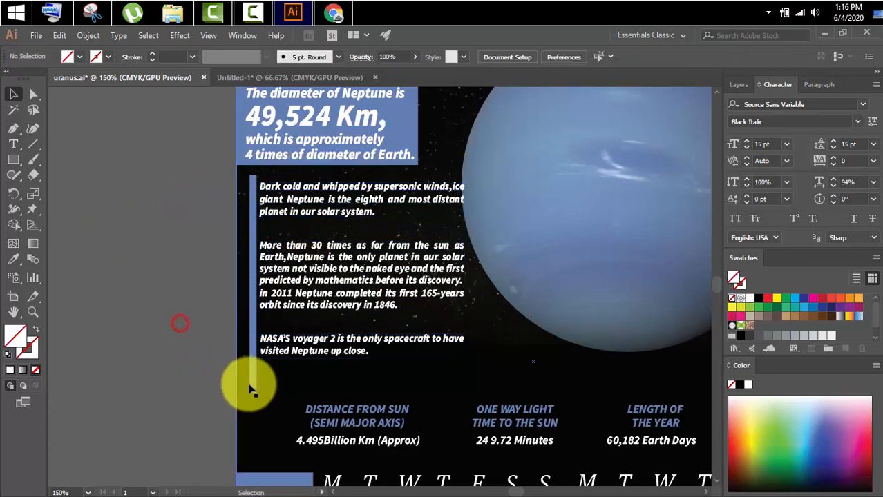
Shorten the vertical blue bar from its lower end so it finishes level with the last paragraph's bottom line.
{"action": "left_click", "coordinate": [251, 382]}
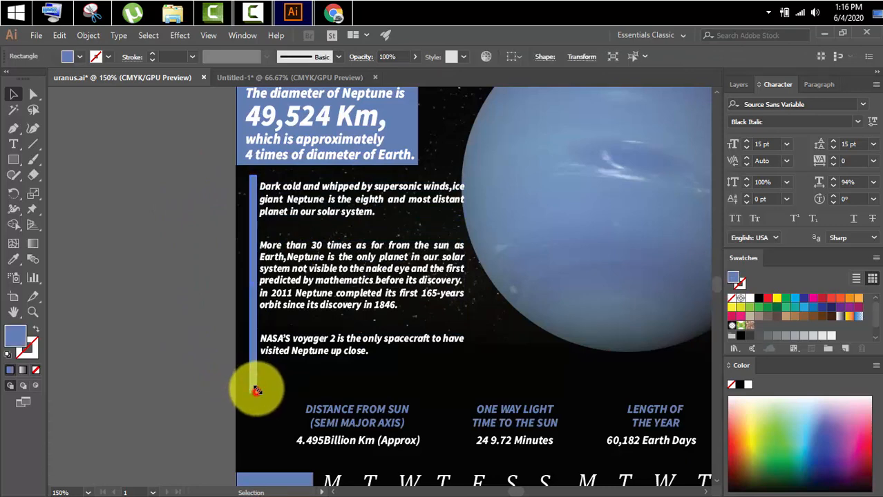
{"action": "left_click_drag", "start_coordinate": [256, 391], "coordinate": [256, 356]}
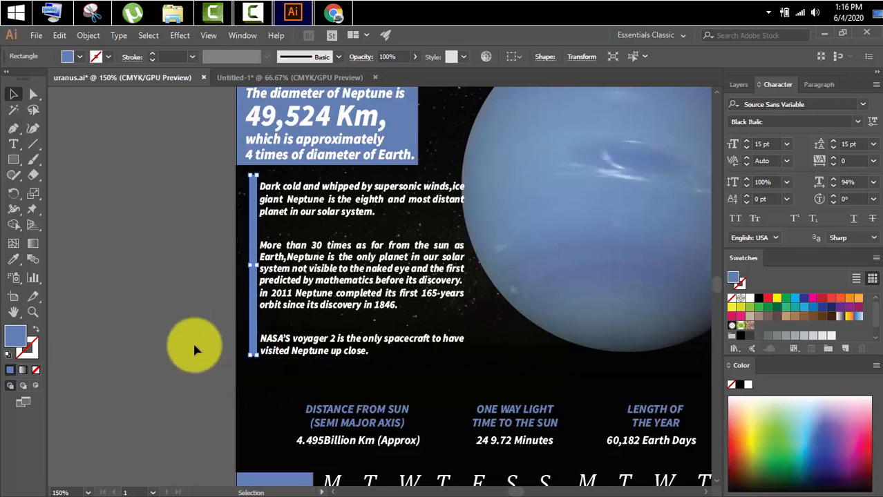
{"action": "left_click", "coordinate": [211, 338]}
Shift the planet image slightly away from the paragraphs toward the page's right edge and enlarge it proportionally to about 4.85 in wide.
{"action": "scroll", "coordinate": [532, 266], "scroll_direction": "down", "scroll_amount": 2}
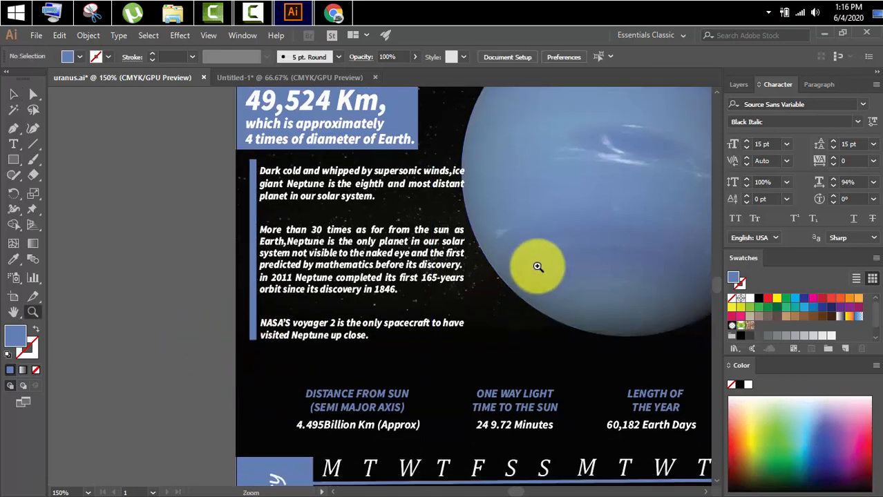
{"action": "key", "text": "super"}
{"action": "key", "text": "super"}
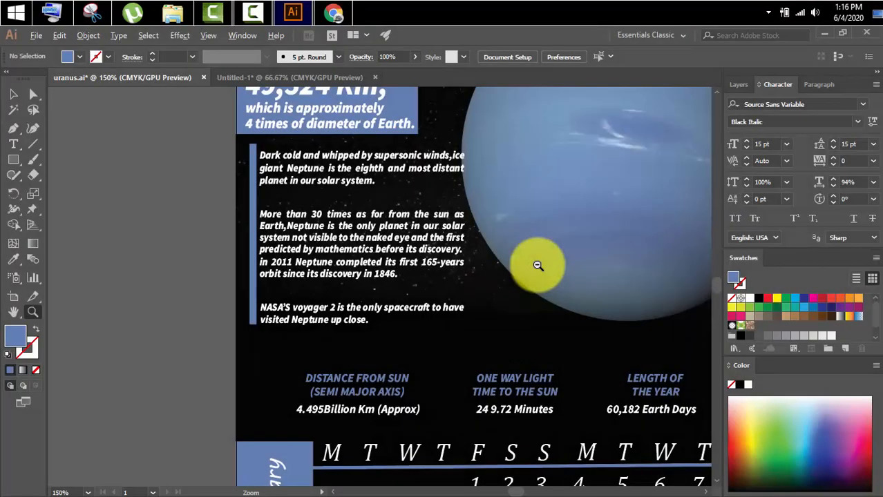
{"action": "left_click", "coordinate": [536, 264], "text": "alt"}
{"action": "left_click_drag", "start_coordinate": [588, 254], "coordinate": [474, 276]}
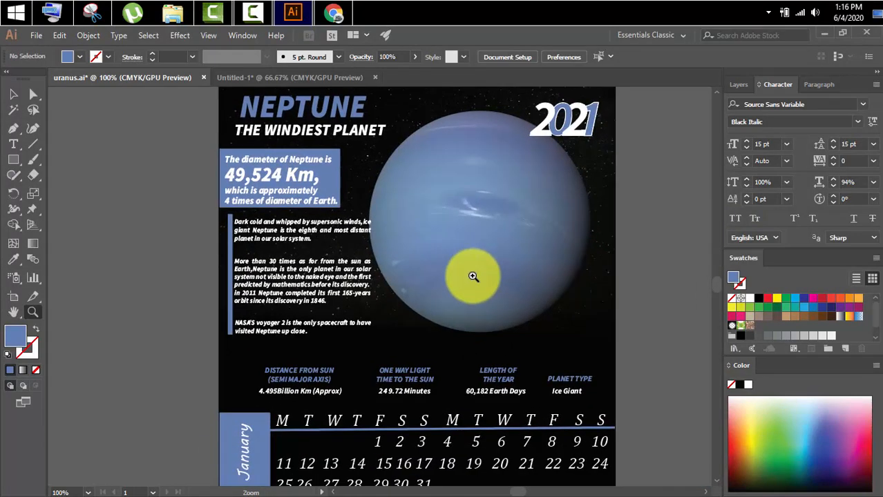
{"action": "left_click", "coordinate": [381, 241], "text": "alt"}
{"action": "left_click", "coordinate": [15, 96]}
{"action": "left_click_drag", "start_coordinate": [470, 246], "coordinate": [475, 250]}
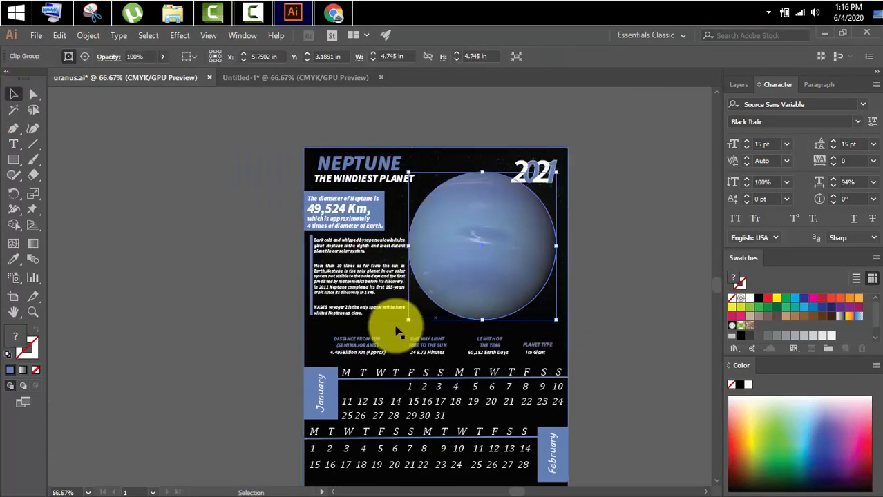
{"action": "mouse_move", "coordinate": [407, 319]}
{"action": "left_mouse_down"}
{"action": "mouse_move", "coordinate": [396, 332]}
{"action": "mouse_move", "coordinate": [405, 324]}
{"action": "left_mouse_up"}
{"action": "left_click_drag", "start_coordinate": [489, 275], "coordinate": [494, 278]}
{"action": "left_click", "coordinate": [494, 279]}
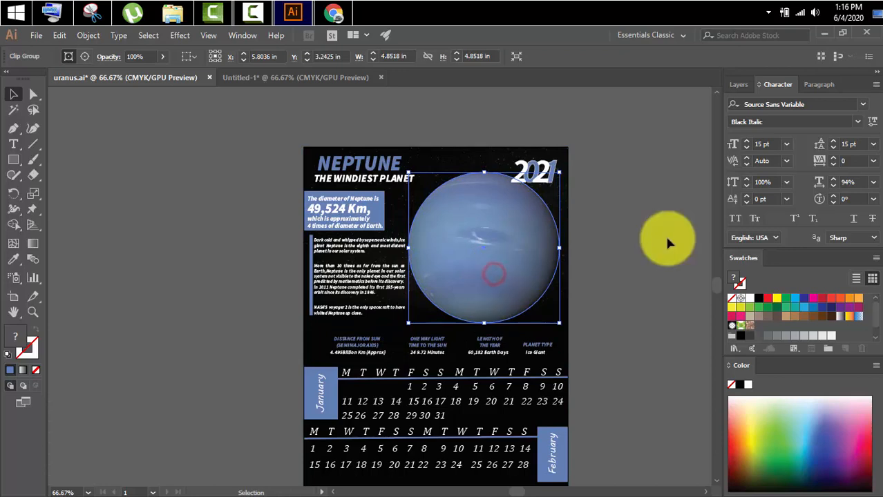
{"action": "left_click", "coordinate": [627, 245]}
{"action": "left_click_drag", "start_coordinate": [626, 259], "coordinate": [626, 228]}
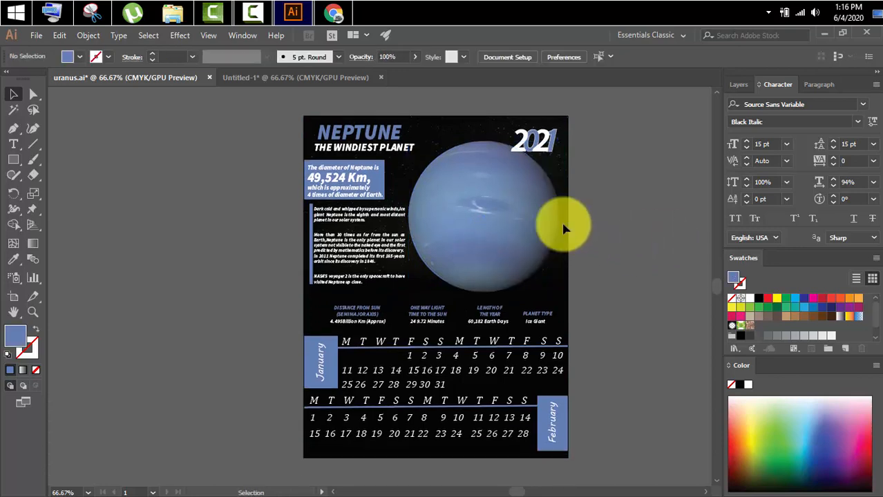
Enlarge the NEPTUNE title proportionally to about 52 pt and shift it toward the page's left edge, above the blue fact box.
{"action": "key", "text": "z"}
{"action": "left_click", "coordinate": [350, 138]}
{"action": "left_click", "coordinate": [413, 291]}
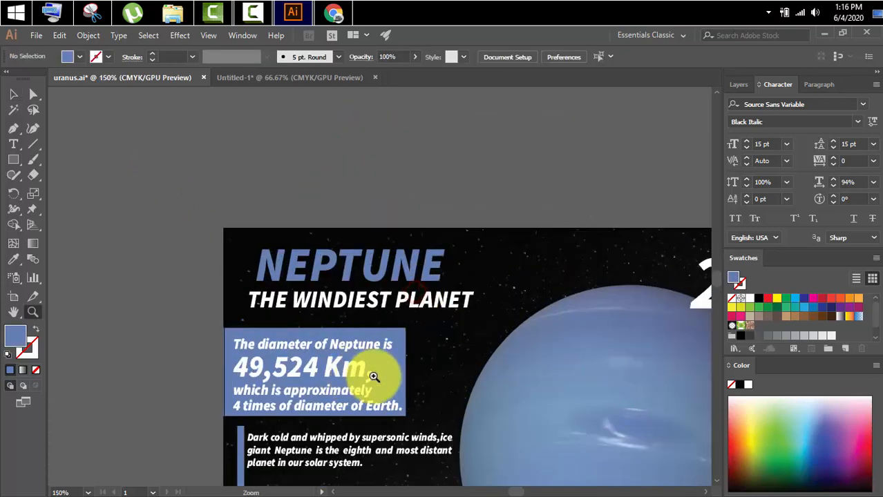
{"action": "scroll", "coordinate": [373, 377], "scroll_direction": "down", "scroll_amount": 3}
{"action": "left_click", "coordinate": [15, 94]}
{"action": "left_click", "coordinate": [398, 169]}
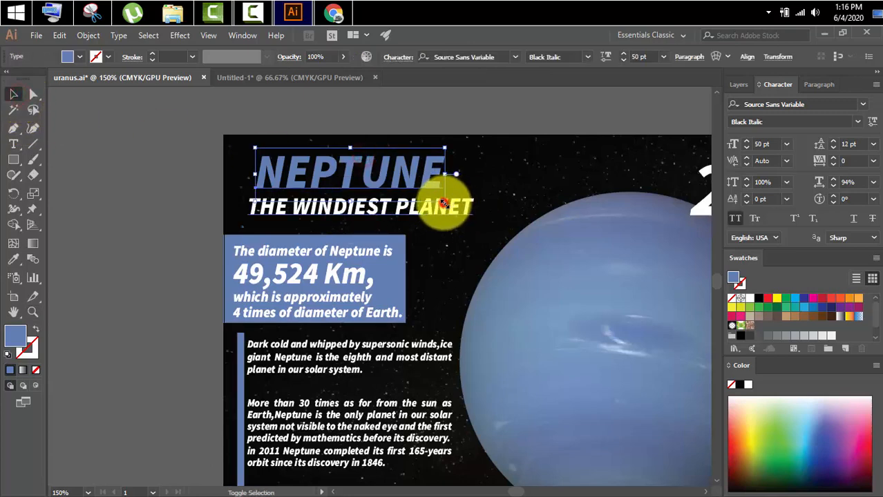
{"action": "left_click_drag", "start_coordinate": [444, 173], "coordinate": [452, 229]}
{"action": "left_click", "coordinate": [101, 228]}
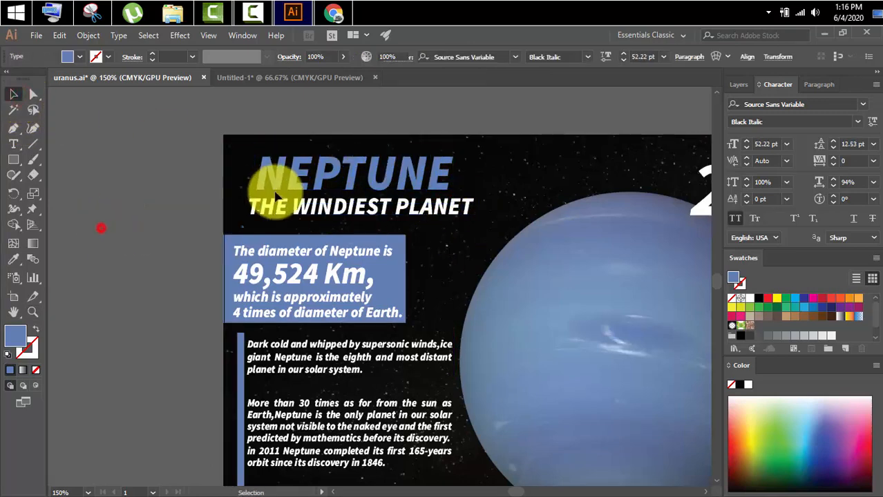
{"action": "left_click_drag", "start_coordinate": [331, 180], "coordinate": [317, 176]}
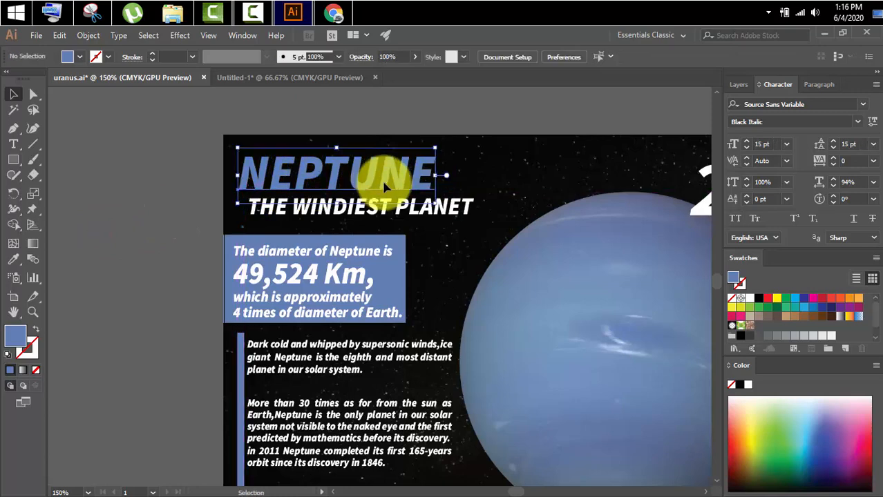
Reduce the THE WINDIEST PLANET subtitle to about 19 pt and place it beneath the NEPTUNE title, with their left edges aligned.
{"action": "left_click_drag", "start_coordinate": [435, 206], "coordinate": [408, 220]}
{"action": "left_click", "coordinate": [480, 207]}
{"action": "left_click", "coordinate": [99, 191]}
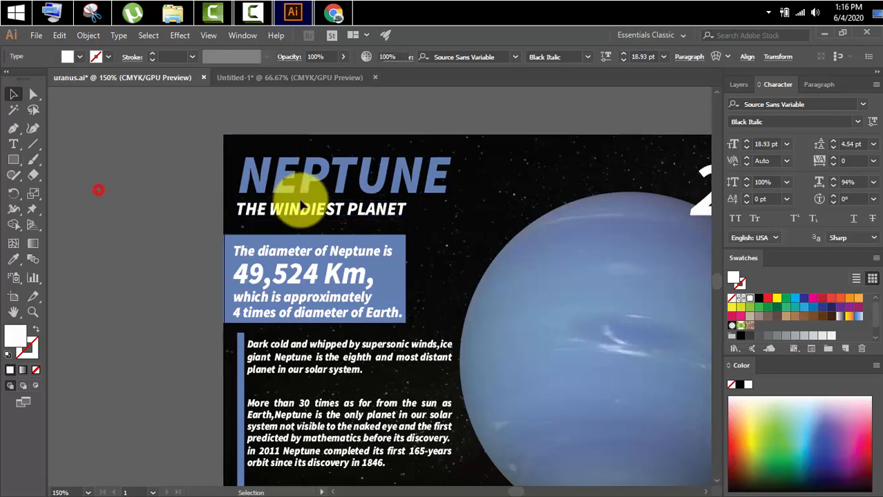
{"action": "left_click", "coordinate": [163, 214]}
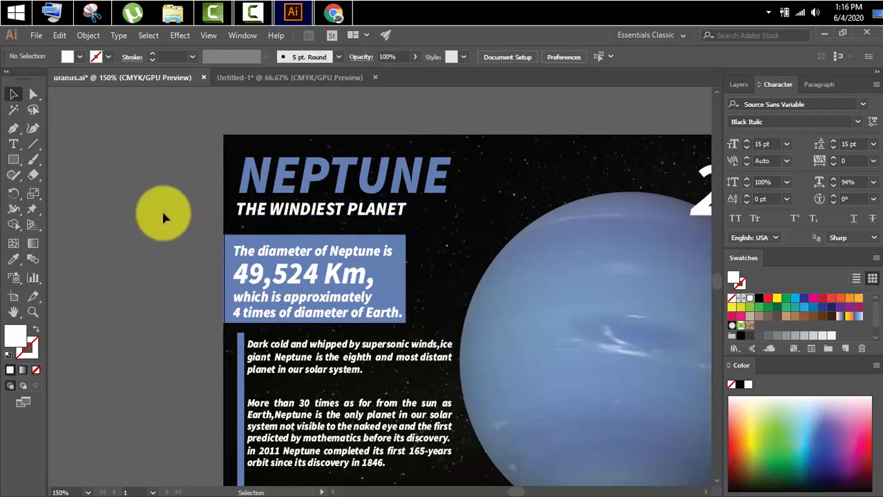
Select all the artwork on the Neptune calendar page, including the background, planet, texts and calendar grids.
{"action": "key", "text": "z"}
{"action": "scroll", "coordinate": [378, 234], "scroll_direction": "down", "scroll_amount": 2}
{"action": "left_click_drag", "start_coordinate": [425, 370], "coordinate": [413, 280]}
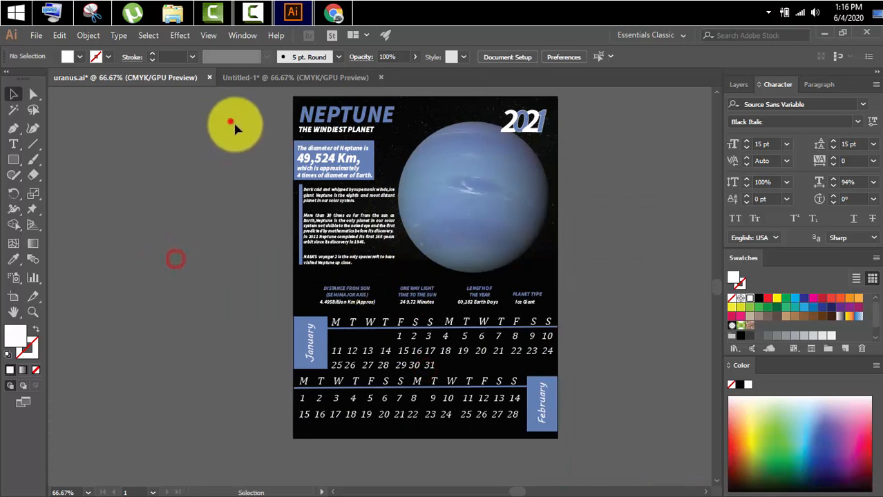
{"action": "left_click_drag", "start_coordinate": [233, 123], "coordinate": [613, 423]}
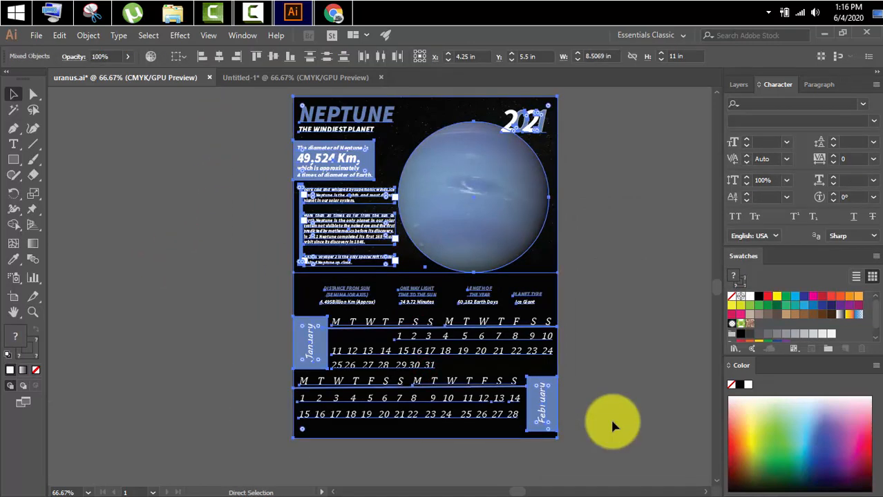